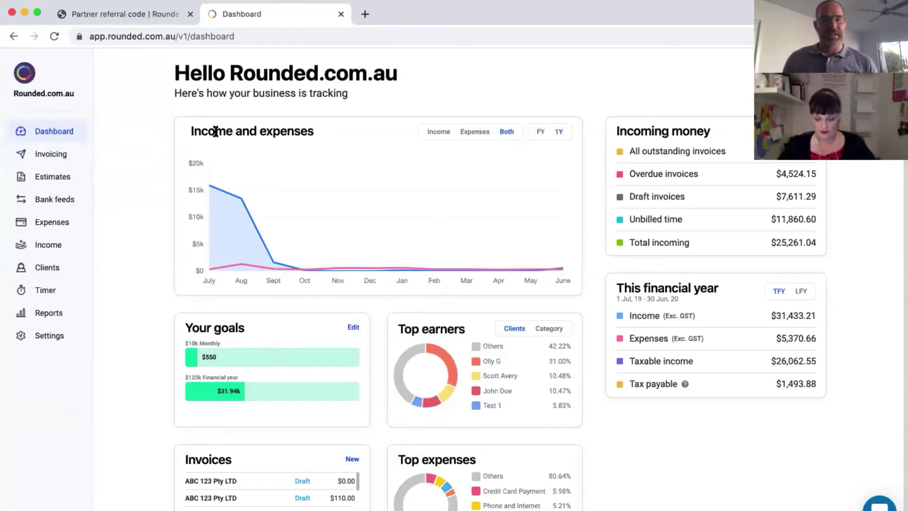
# Show only income for the financial year in the dashboard chart and check what its percentage badge compares
pyautogui.click(428, 133)
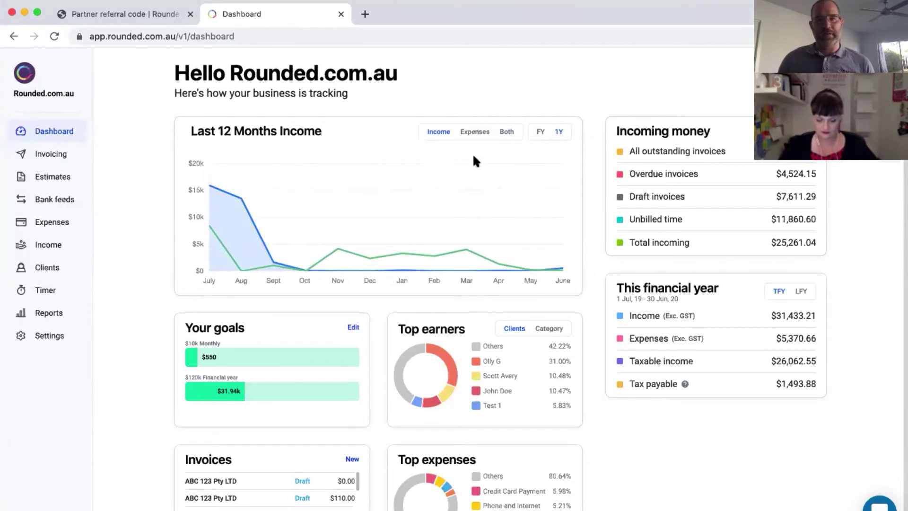
pyautogui.click(540, 131)
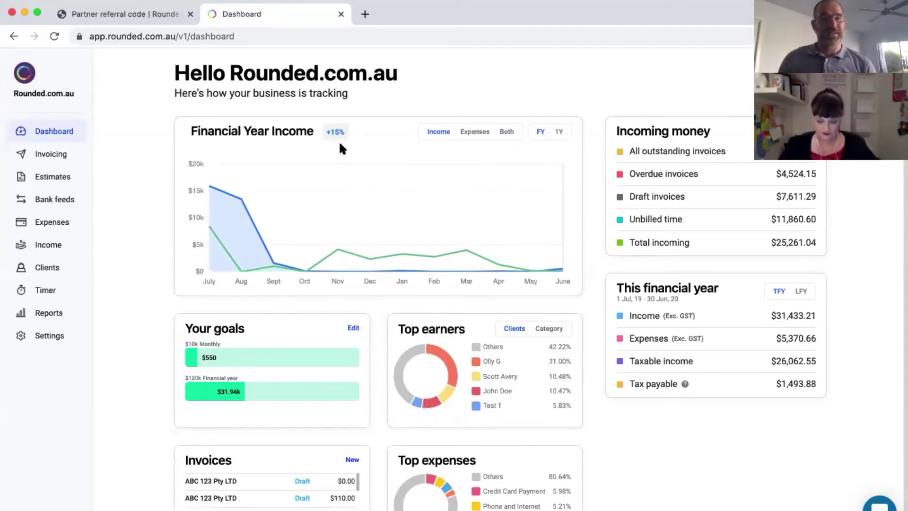
pyautogui.moveTo(335, 138)
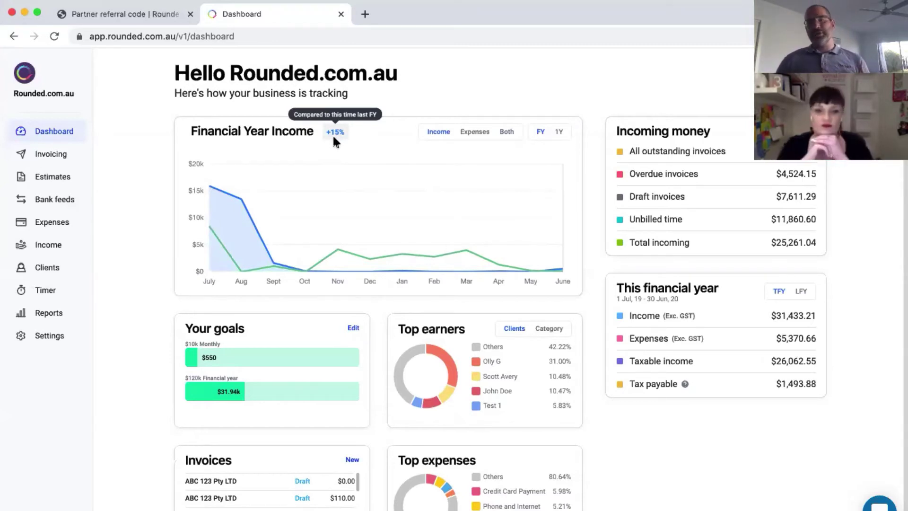
# Switch the dashboard chart to expenses, to income and expenses combined, and back to income only
pyautogui.click(479, 133)
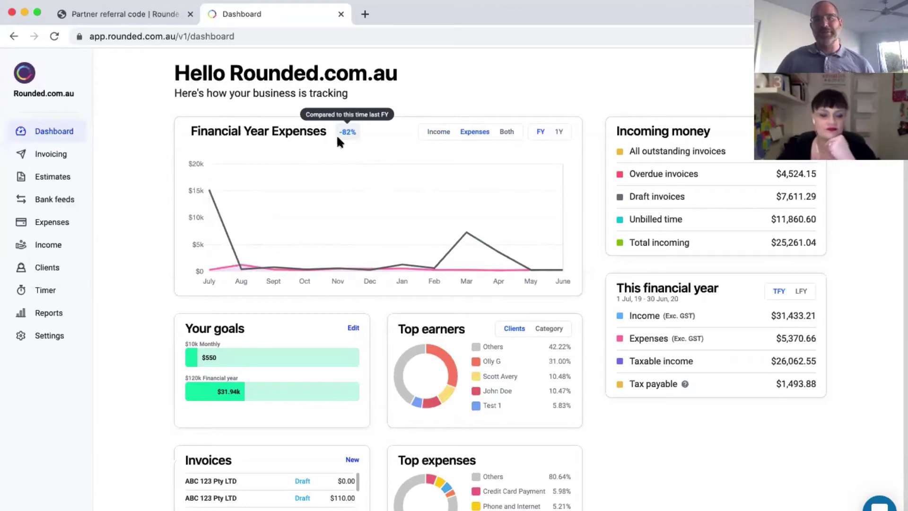
pyautogui.click(508, 133)
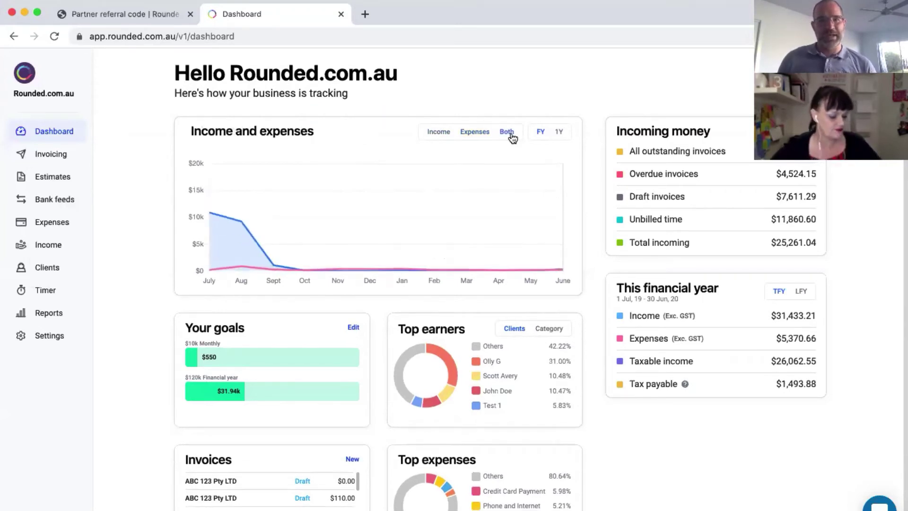
pyautogui.click(438, 137)
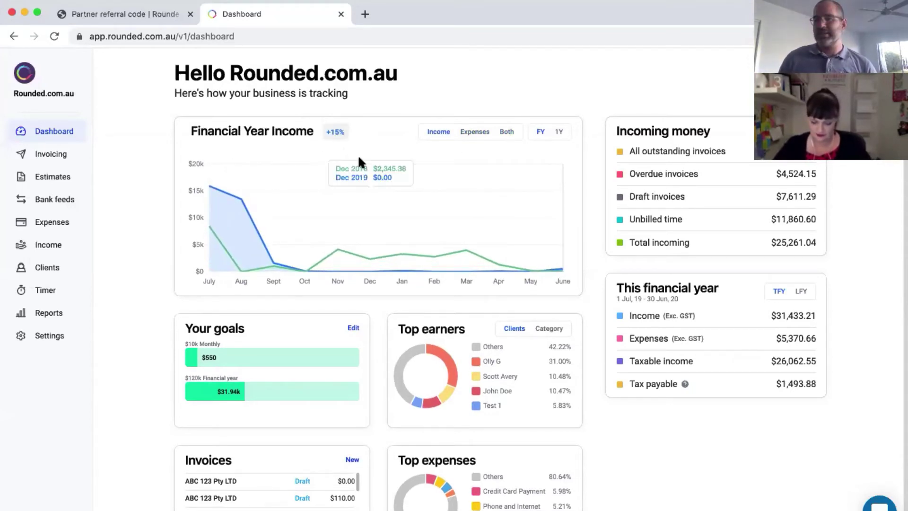
# Review the Incoming money summary, highlighting the draft invoices amount and the total incoming amount
pyautogui.scroll(-1, 357, 159)
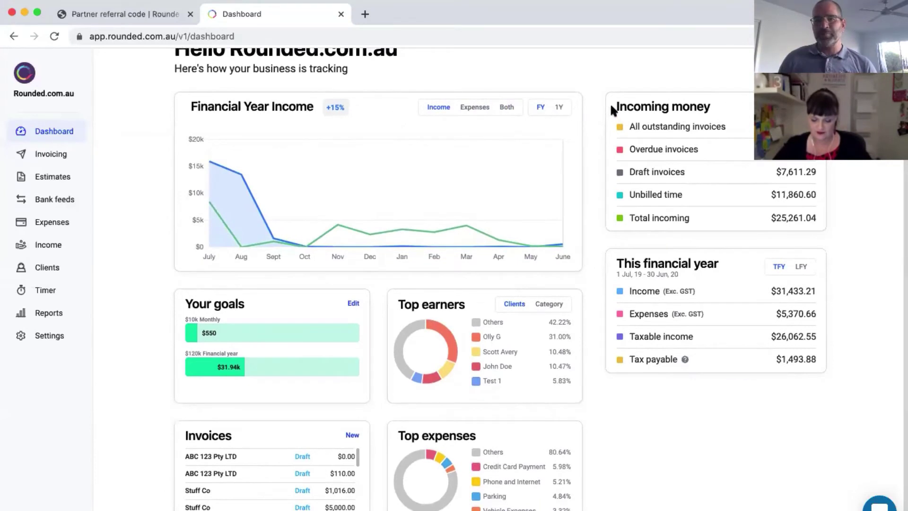
pyautogui.moveTo(617, 107); pyautogui.dragTo(882, 232)
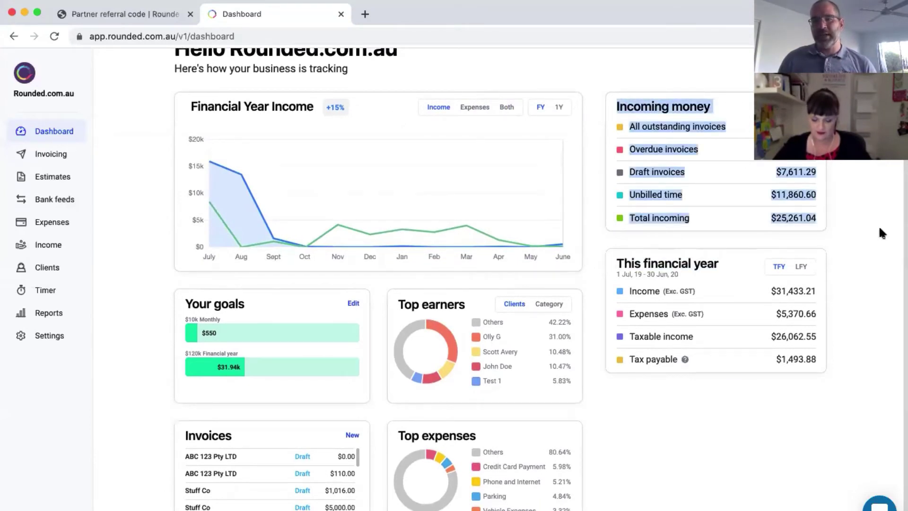
pyautogui.click(821, 226)
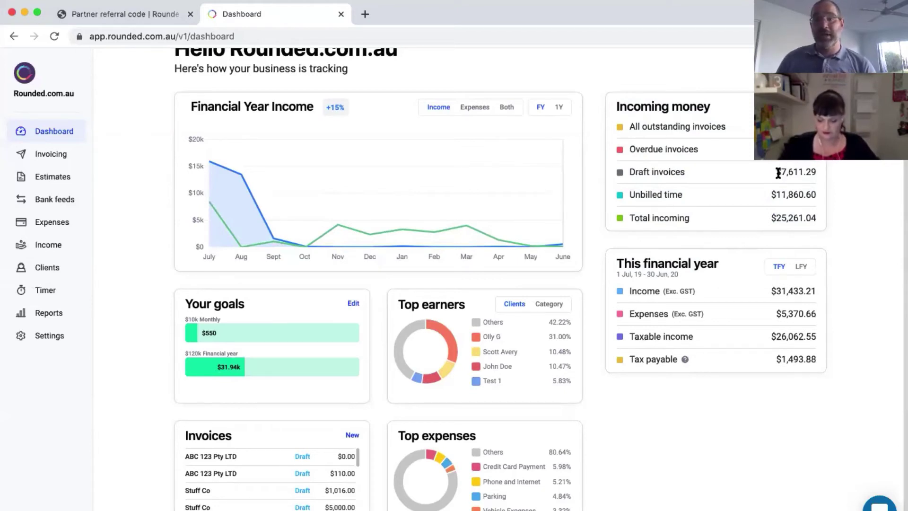
pyautogui.moveTo(776, 171); pyautogui.dragTo(830, 175)
pyautogui.click(828, 172)
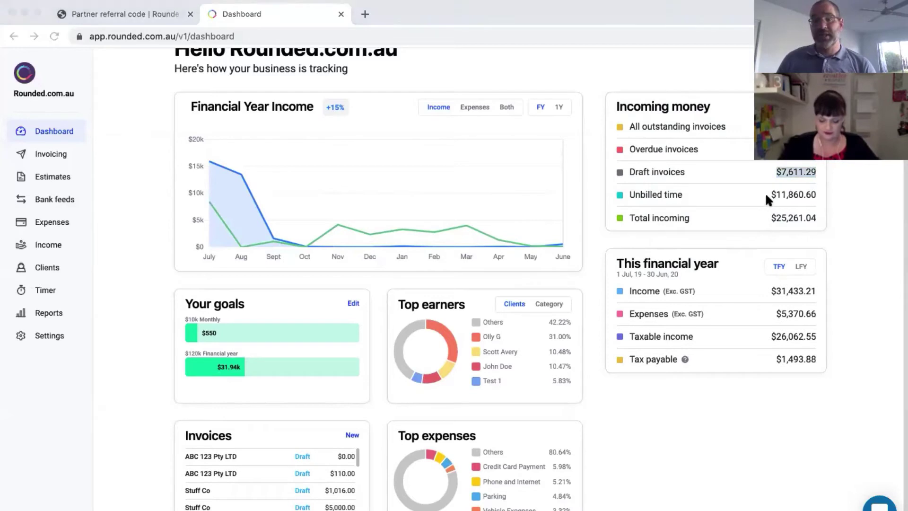
pyautogui.click(246, 27)
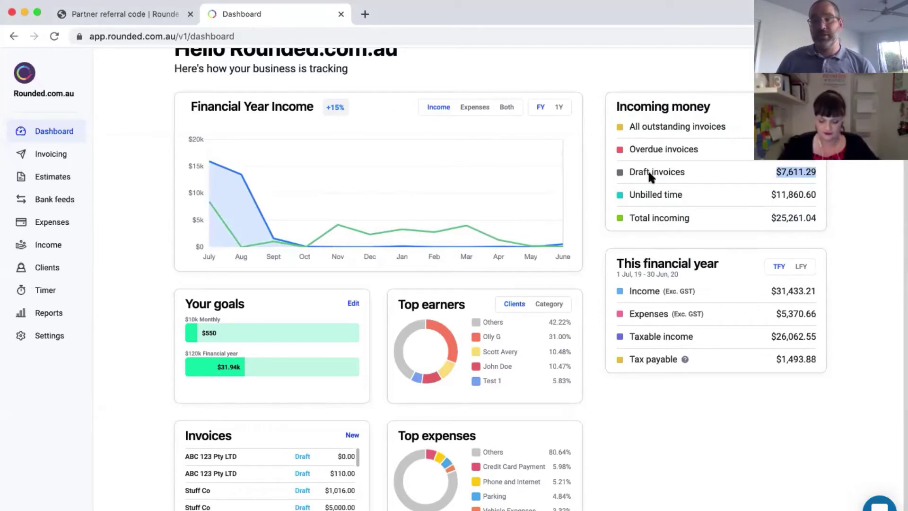
pyautogui.moveTo(823, 217); pyautogui.dragTo(760, 217)
# Examine the This financial year summary, including the help note for tax payable
pyautogui.scroll(-1, 760, 219)
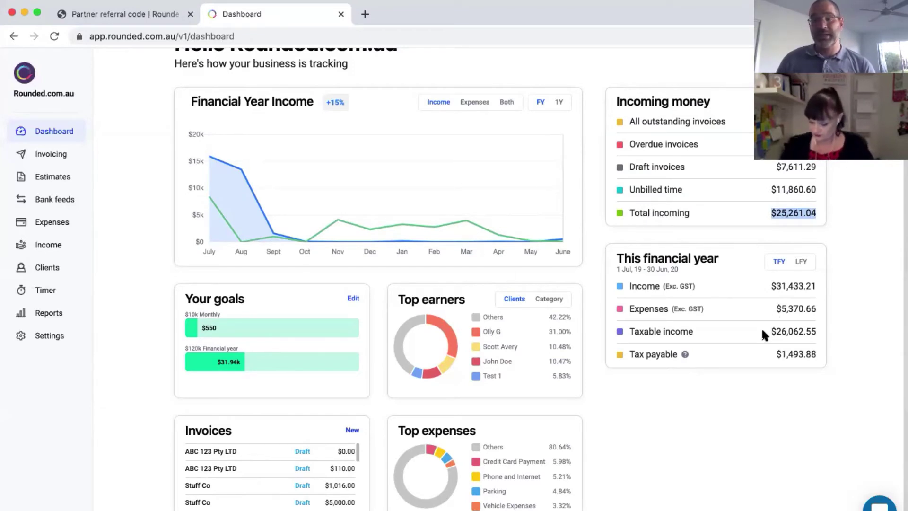
pyautogui.click(684, 355)
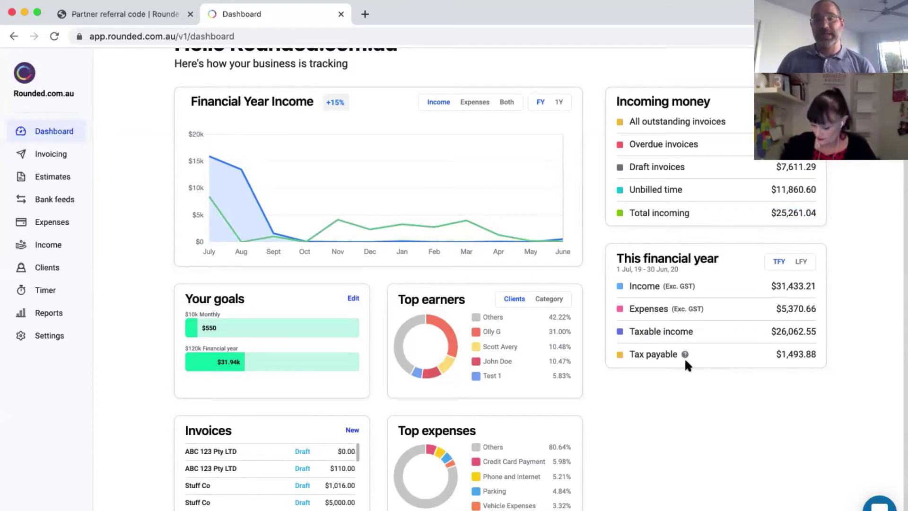
pyautogui.moveTo(686, 359)
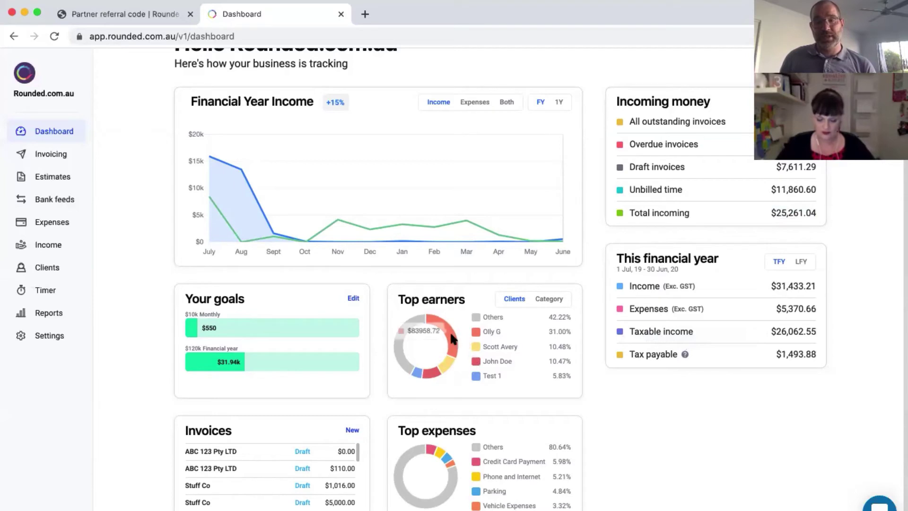
# Look over the Top earners breakdown and the remaining invoice and expense summaries on the dashboard
pyautogui.moveTo(402, 336)
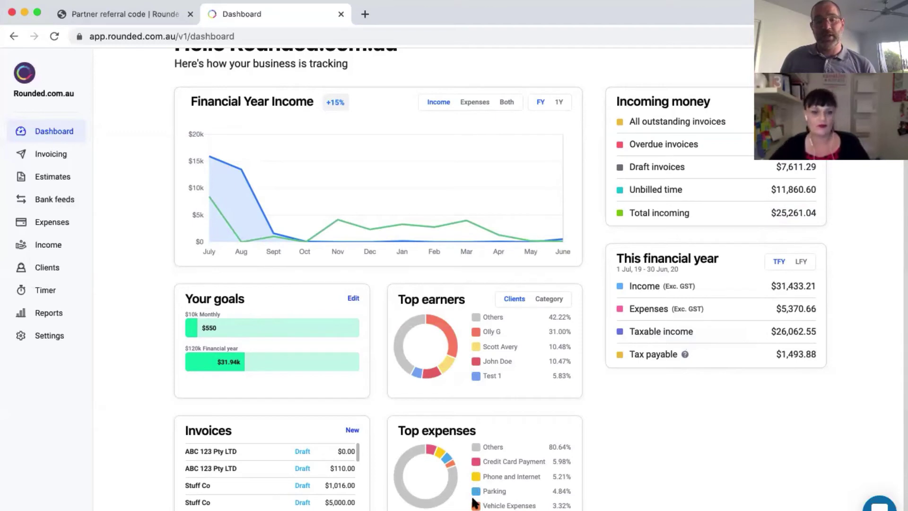
pyautogui.scroll(-10, 263, 468)
pyautogui.scroll(10, 263, 469)
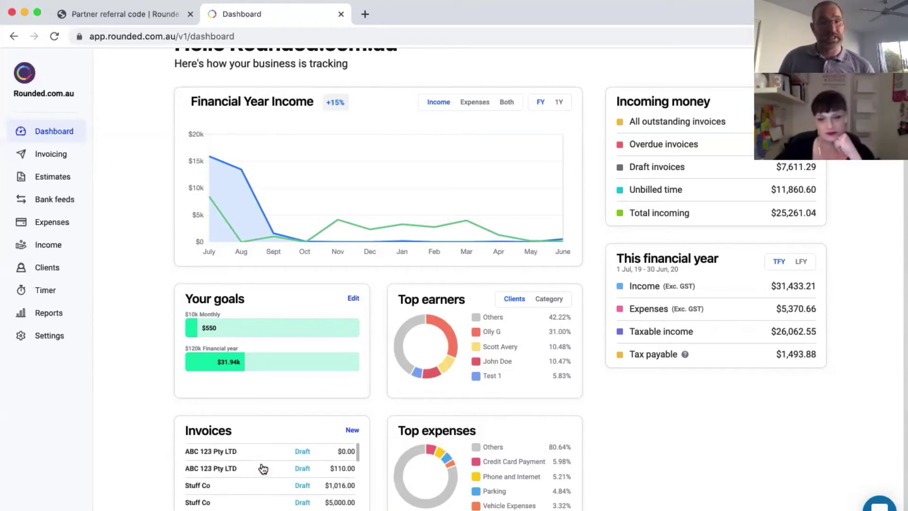
pyautogui.scroll(2, 263, 468)
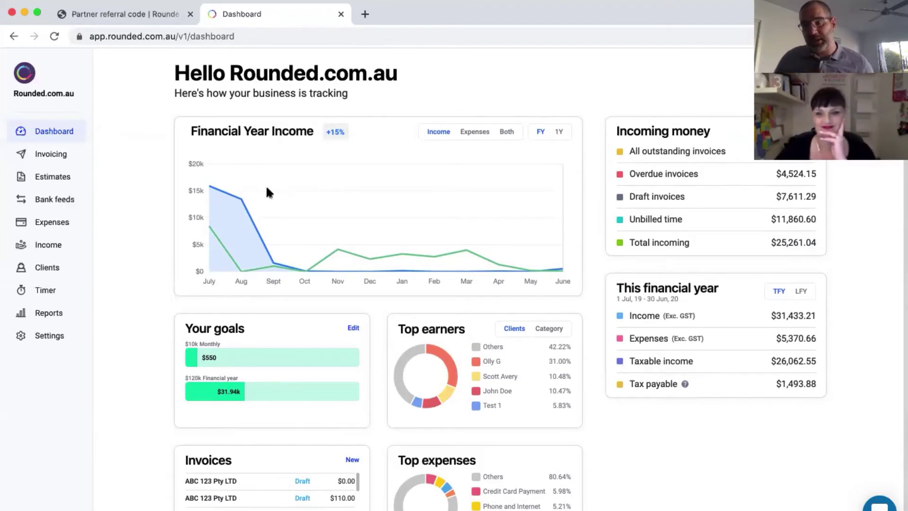
# Open the invoices list and look through its draft and outstanding invoices
pyautogui.click(55, 155)
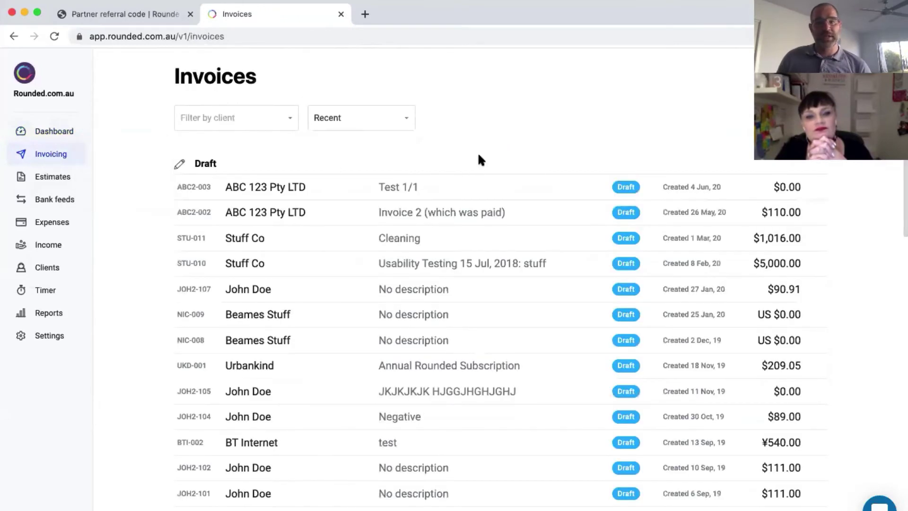
pyautogui.scroll(-3, 478, 232)
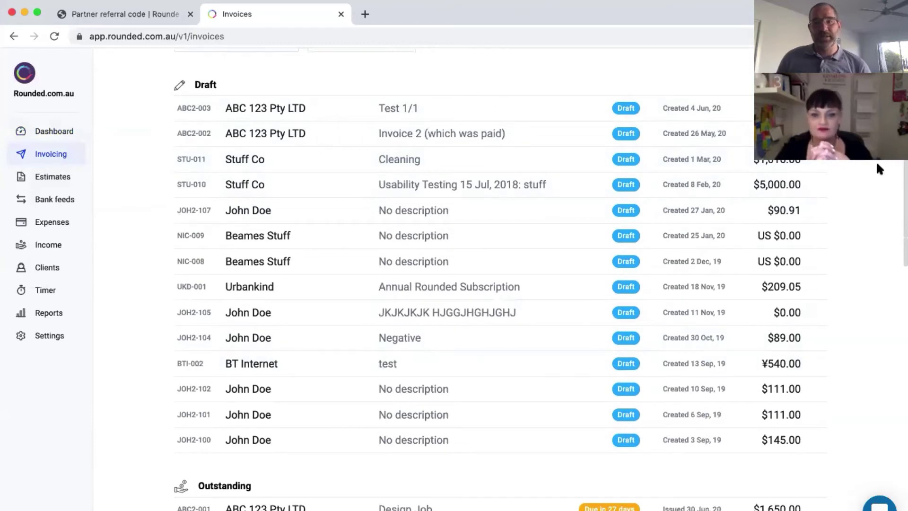
pyautogui.scroll(-10, 509, 317)
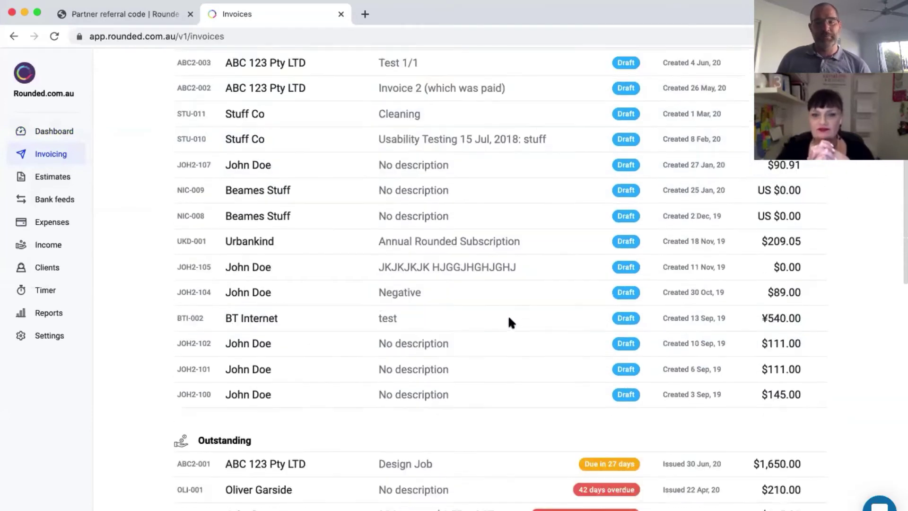
pyautogui.scroll(-2, 509, 318)
pyautogui.scroll(15, 509, 318)
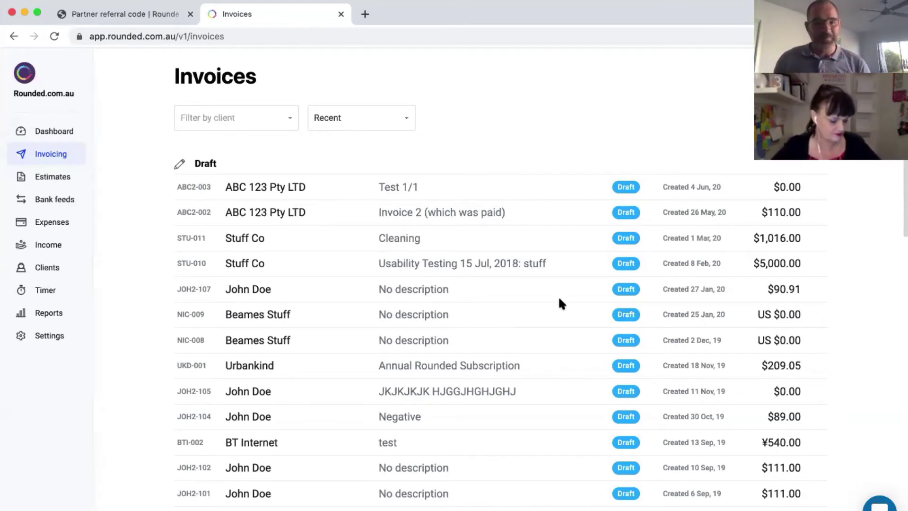
# Compare the statuses, dates and amounts of invoices across the Draft, Outstanding and Paid sections
pyautogui.scroll(-2, 563, 291)
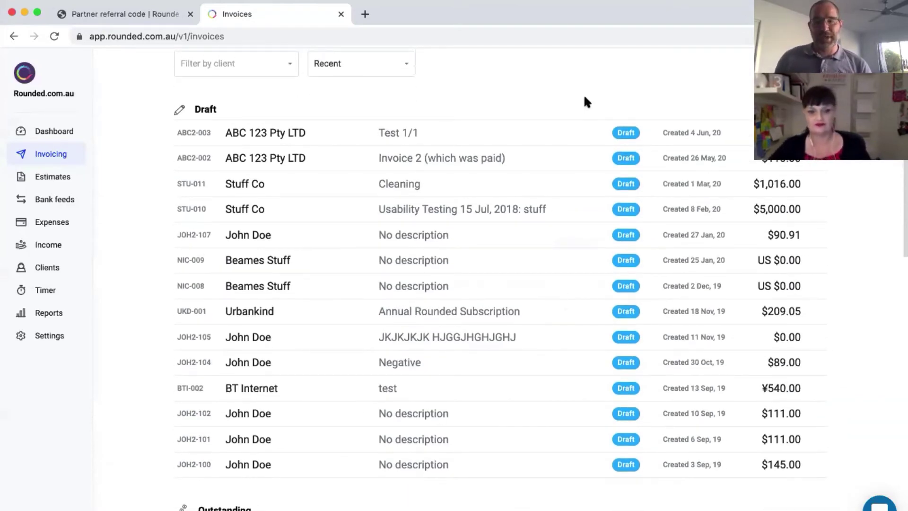
pyautogui.scroll(-10, 543, 274)
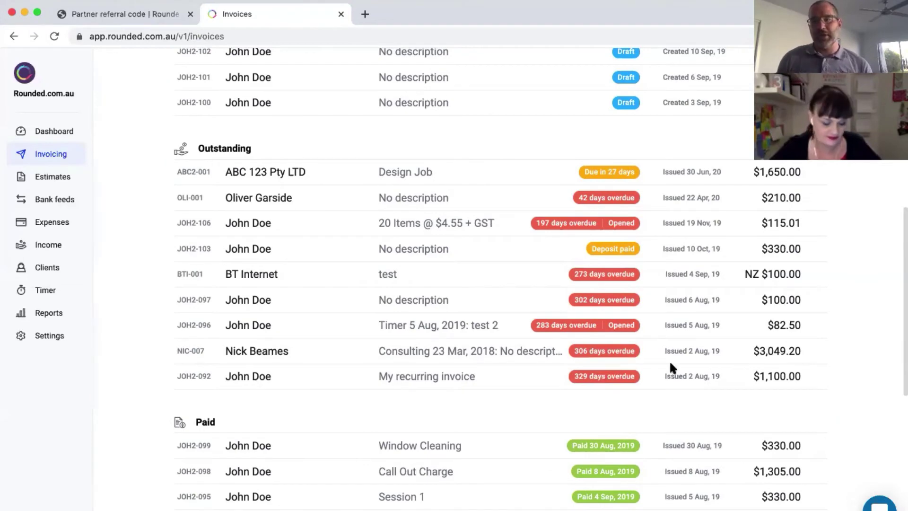
pyautogui.scroll(2, 747, 317)
pyautogui.scroll(3, 747, 317)
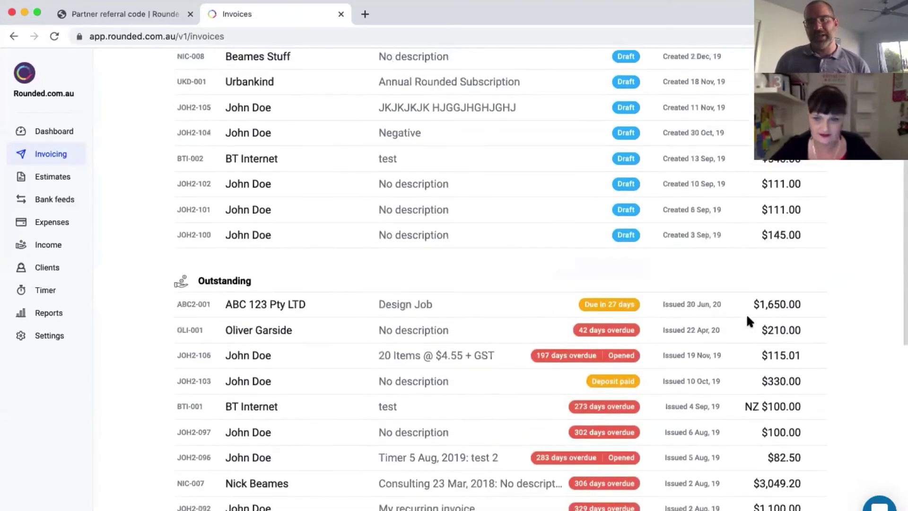
pyautogui.scroll(2, 763, 211)
pyautogui.scroll(2, 763, 215)
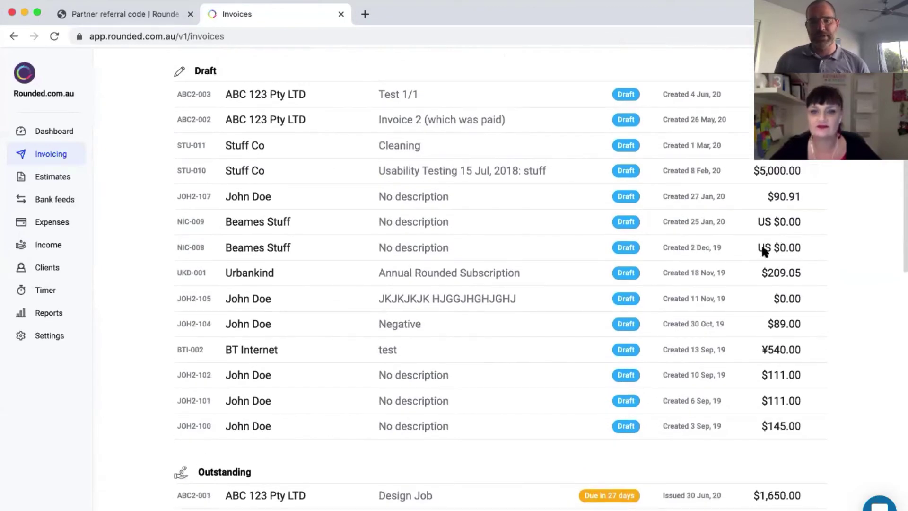
pyautogui.scroll(-6, 767, 251)
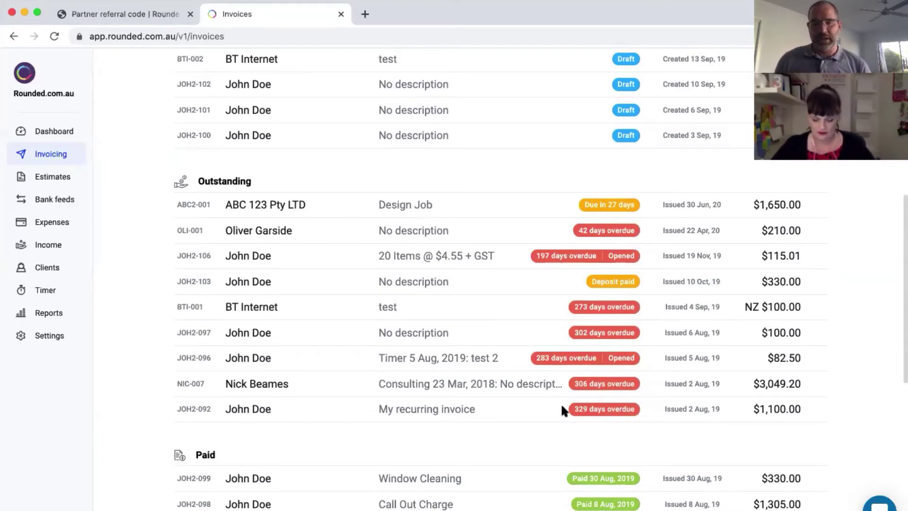
pyautogui.scroll(-5, 562, 410)
pyautogui.scroll(-4, 561, 407)
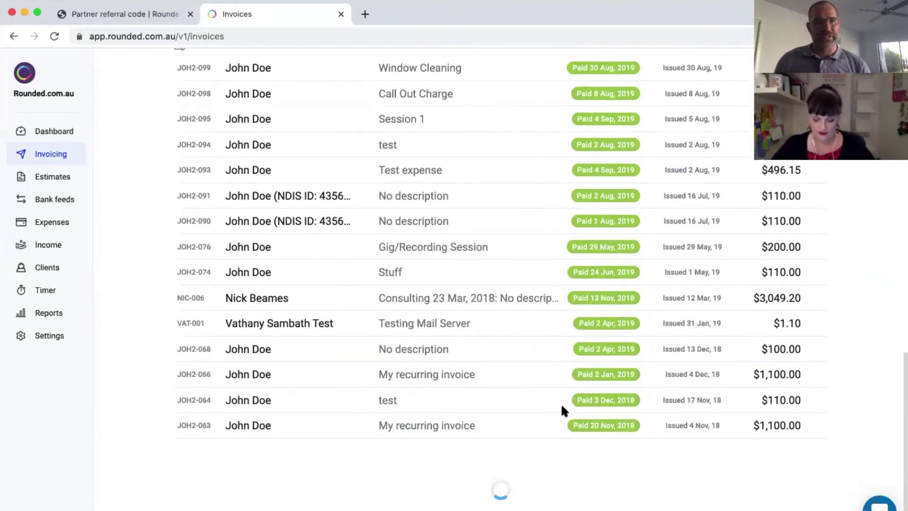
pyautogui.scroll(4, 561, 407)
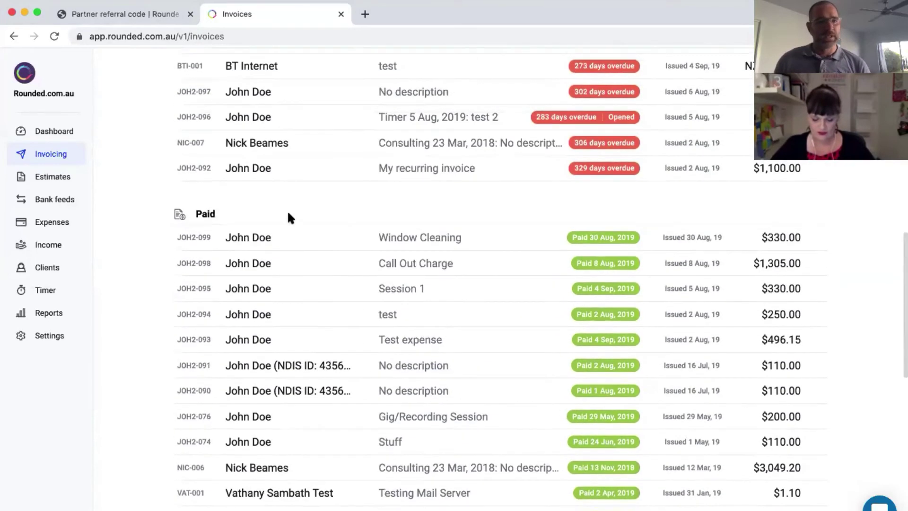
# Open the draft estimate "testing testing" for ABC 123 Pty LTD and highlight its ESTIMATE heading
pyautogui.click(62, 179)
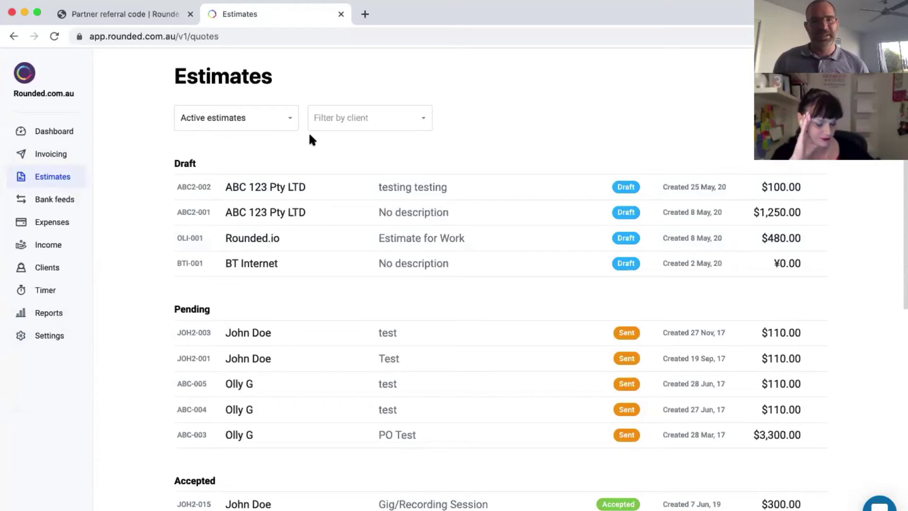
pyautogui.click(277, 186)
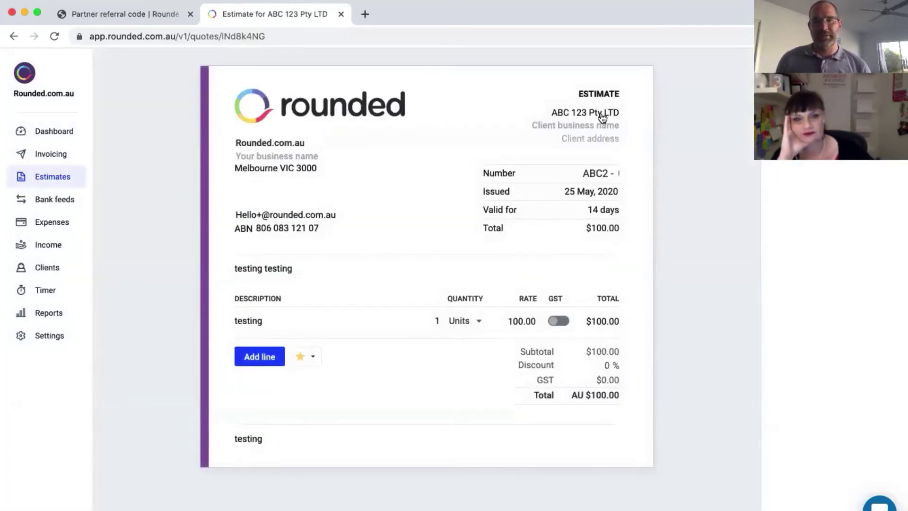
pyautogui.moveTo(573, 92); pyautogui.dragTo(629, 94)
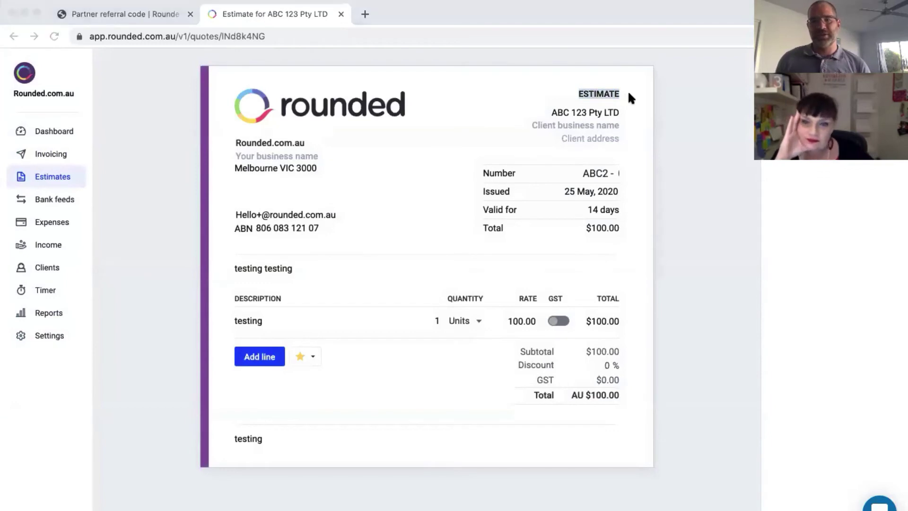
pyautogui.click(242, 25)
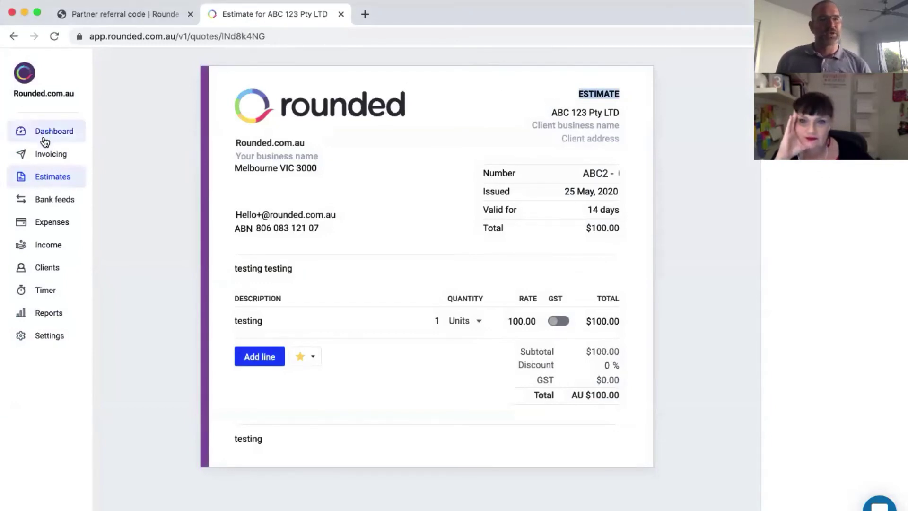
# Leave the estimate and go back to the invoices list to view the outstanding invoices
pyautogui.click(46, 176)
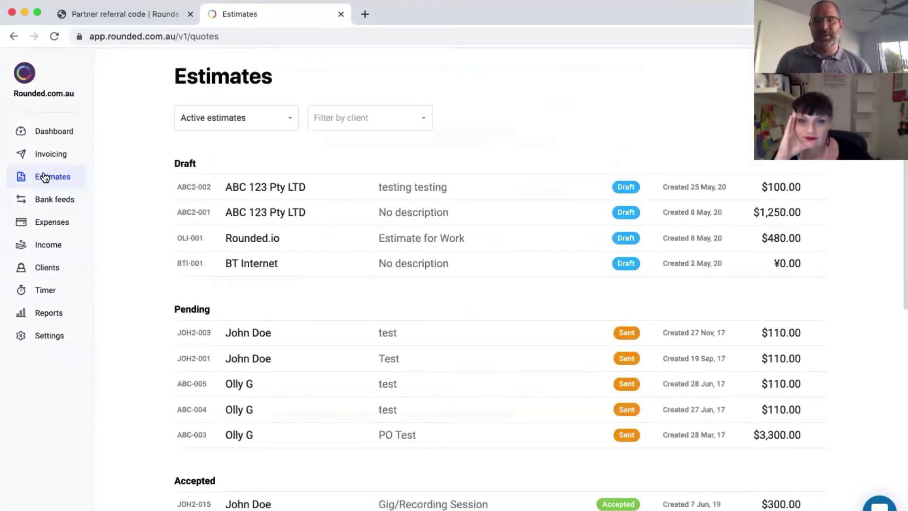
pyautogui.click(45, 156)
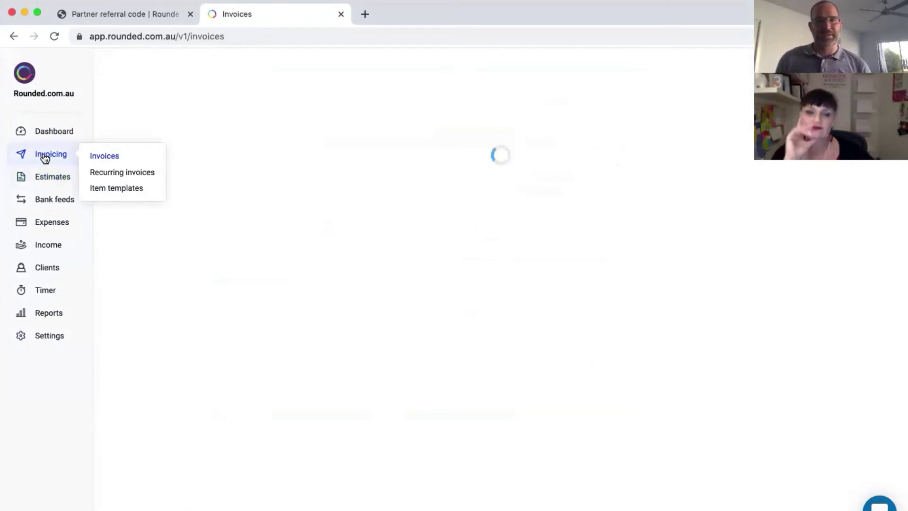
pyautogui.scroll(-10, 334, 346)
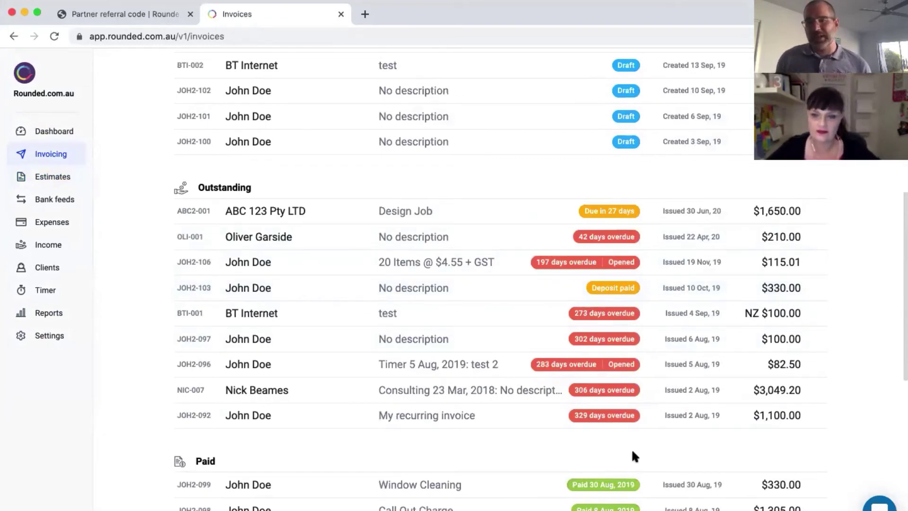
# Open the expenses list and look through the monthly entries from June 2020 back to January 2020
pyautogui.moveTo(68, 228)
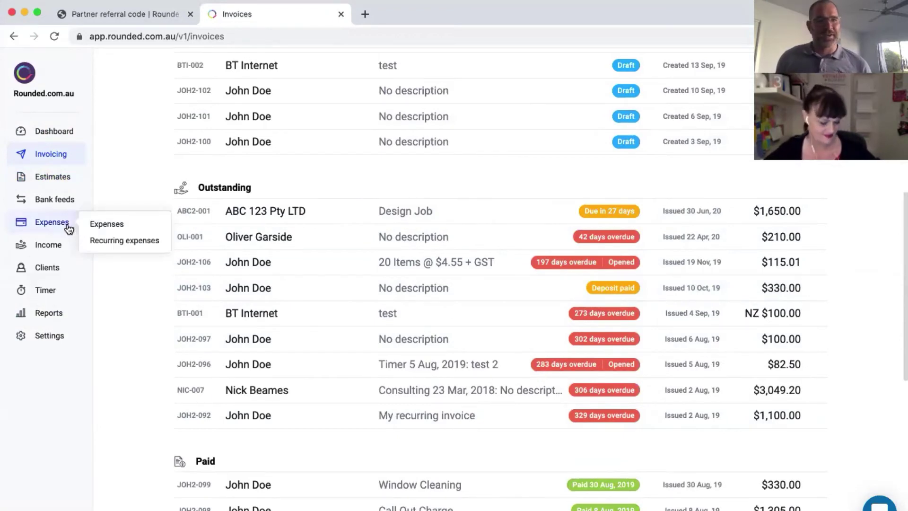
pyautogui.click(98, 225)
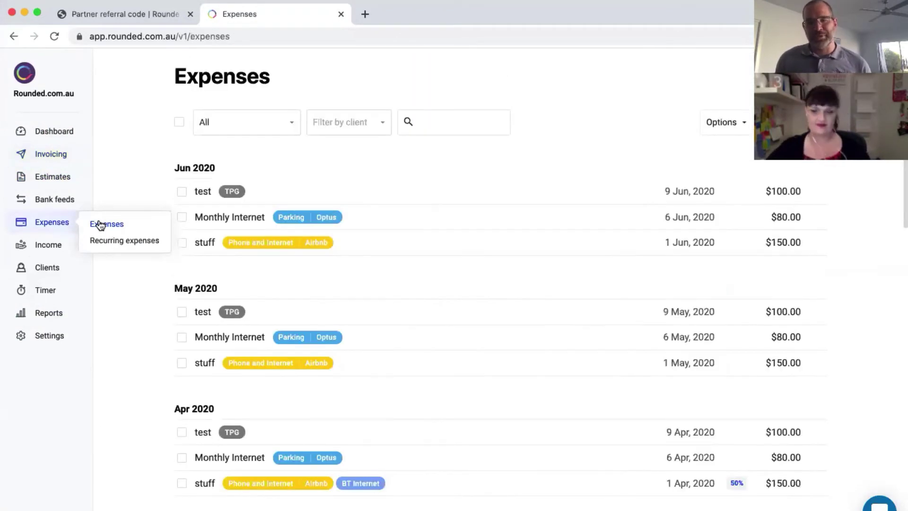
pyautogui.scroll(-5, 333, 294)
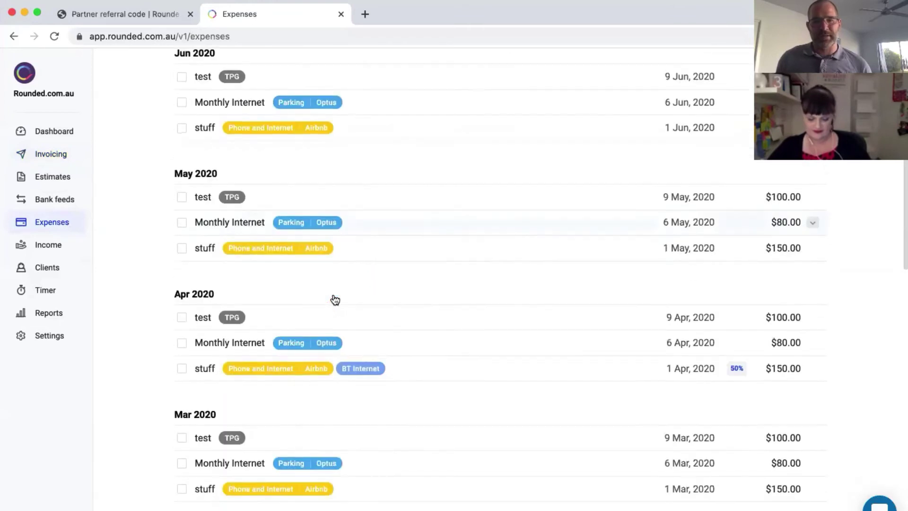
pyautogui.scroll(-2, 449, 331)
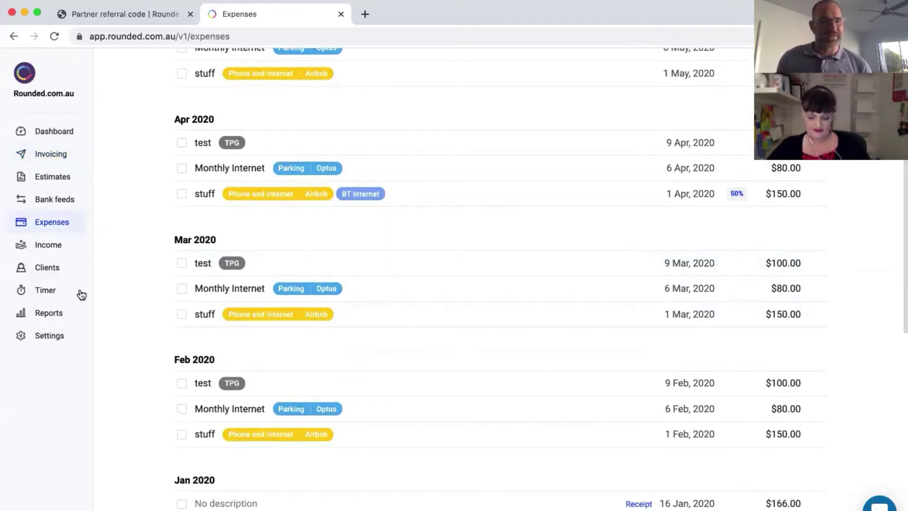
pyautogui.moveTo(49, 317)
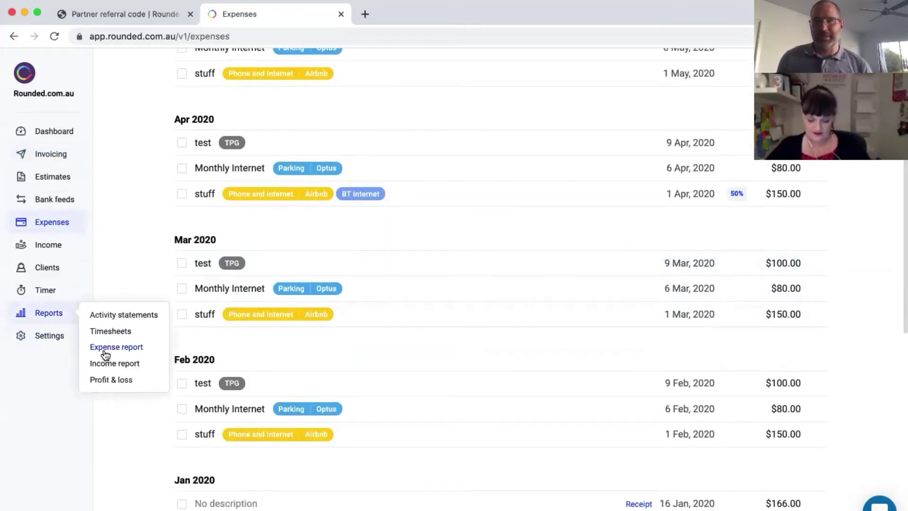
pyautogui.scroll(2, 253, 328)
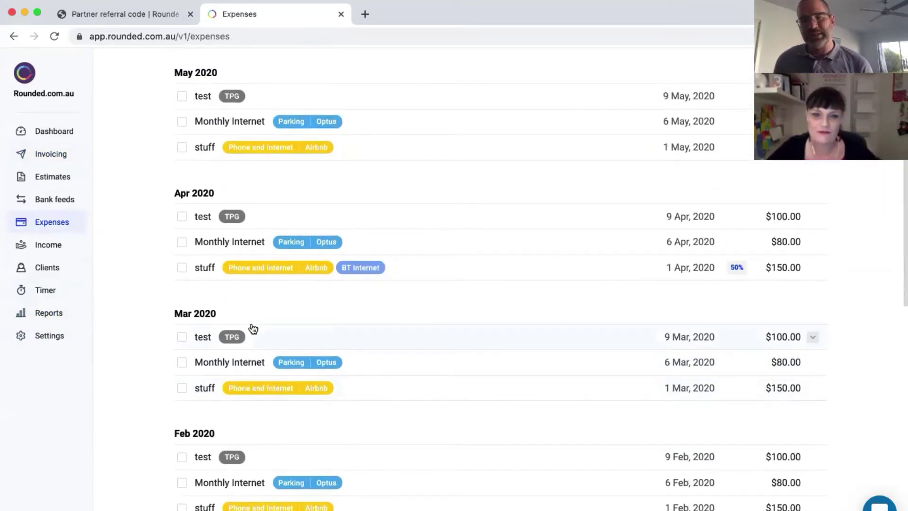
pyautogui.scroll(2, 253, 329)
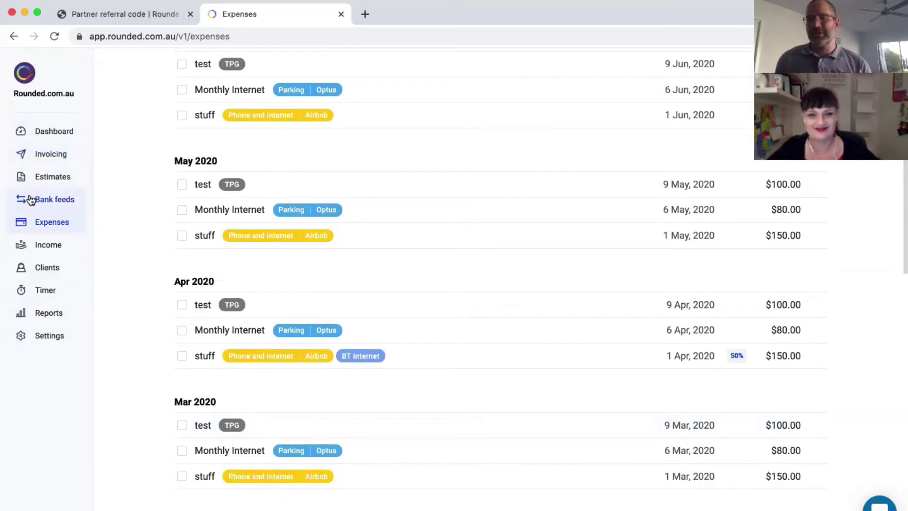
# Open the pending estimate "test" created 27 Nov 17 from the estimates list and mark it as accepted
pyautogui.click(45, 176)
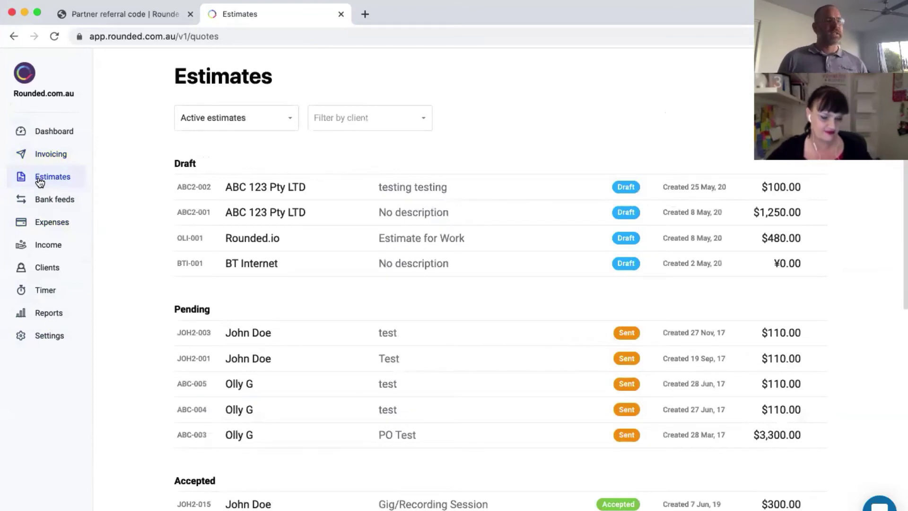
pyautogui.click(397, 333)
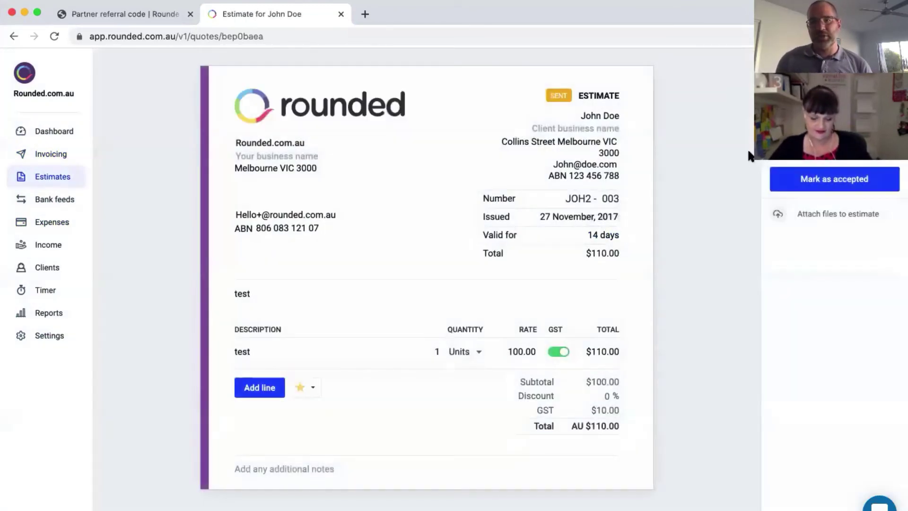
pyautogui.click(789, 185)
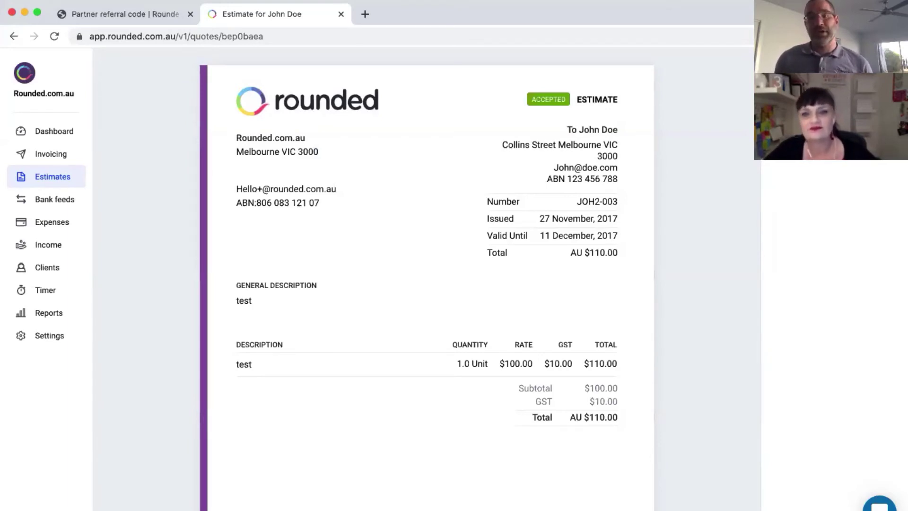
# Look through the banks available for bank feeds and open the Commonwealth Bank connection form
pyautogui.click(65, 199)
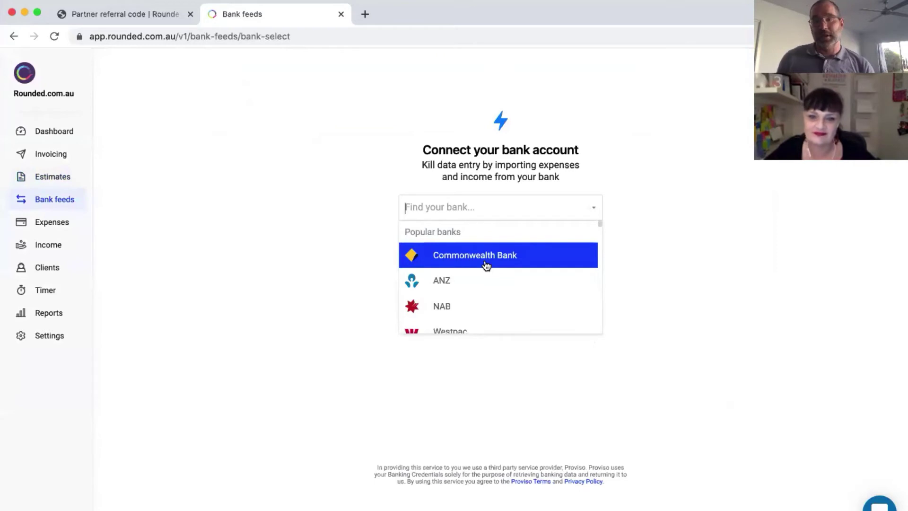
pyautogui.scroll(-5, 486, 264)
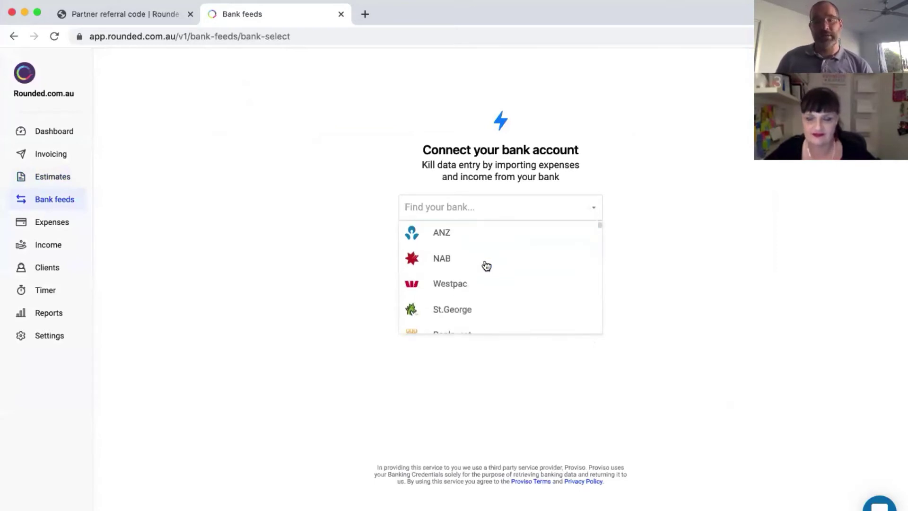
pyautogui.scroll(-5, 486, 265)
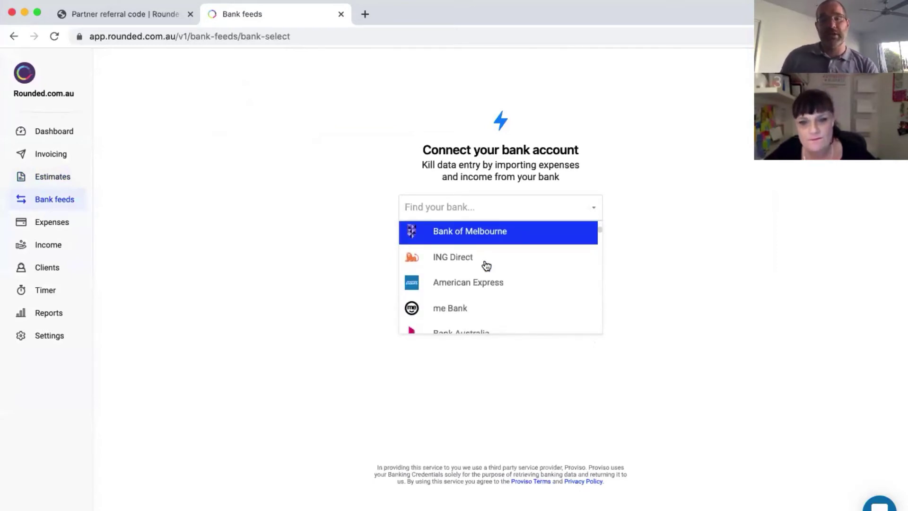
pyautogui.scroll(-6, 486, 265)
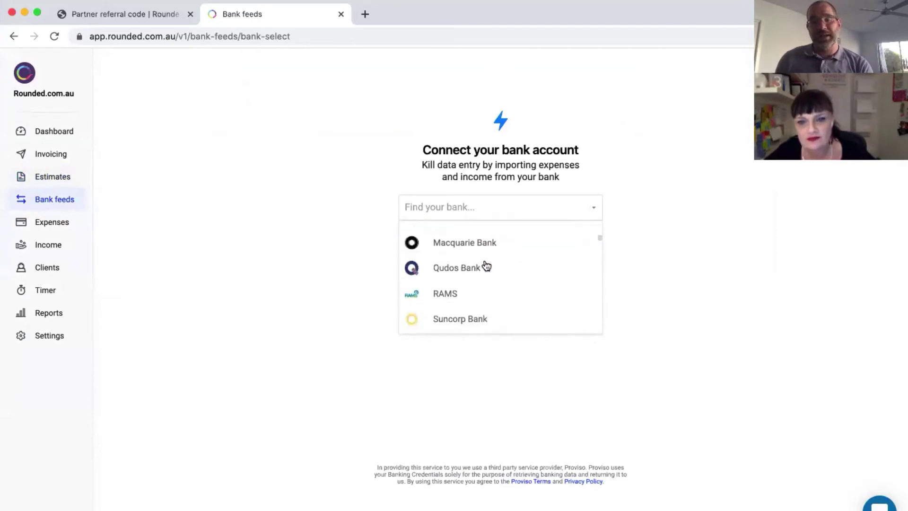
pyautogui.scroll(-10, 486, 265)
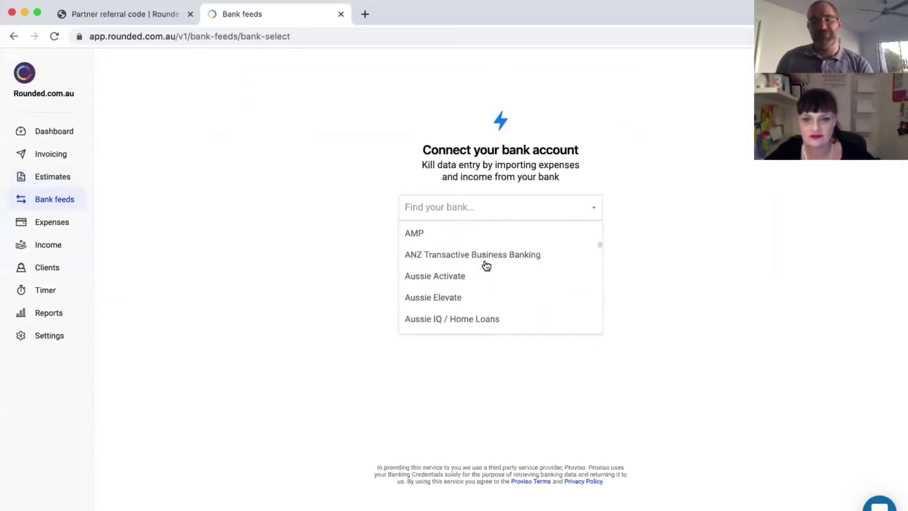
pyautogui.scroll(-10, 486, 265)
pyautogui.scroll(7, 486, 264)
pyautogui.scroll(15, 486, 265)
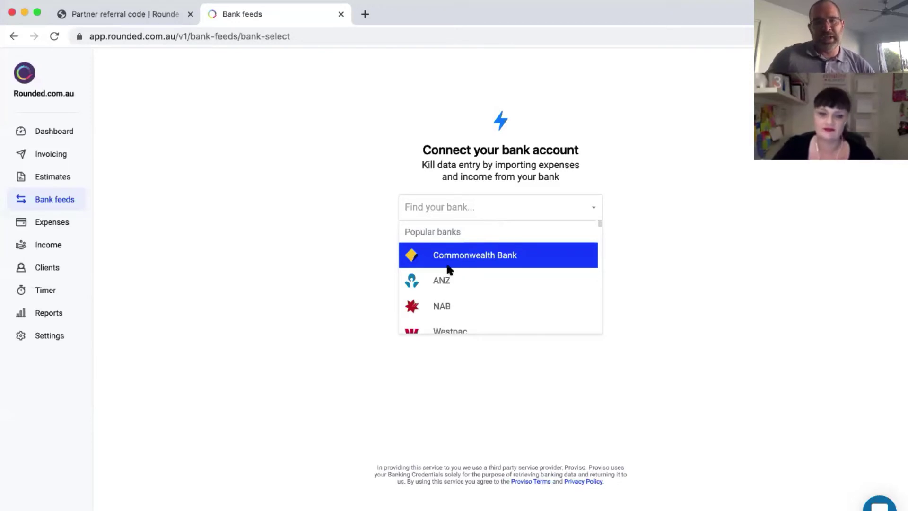
pyautogui.click(453, 259)
pyautogui.click(497, 242)
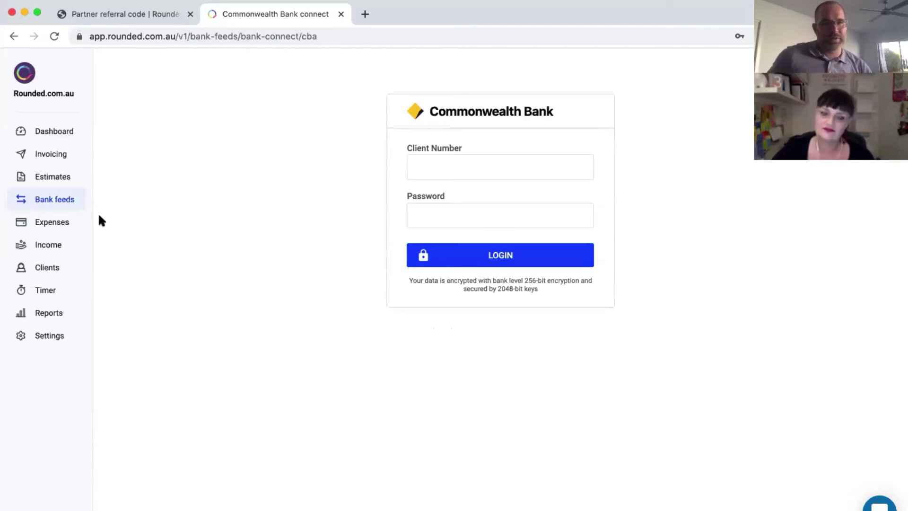
# Open the 6 Jun 2020 Monthly Internet expense, set its business use to 50% and include GST
pyautogui.click(44, 227)
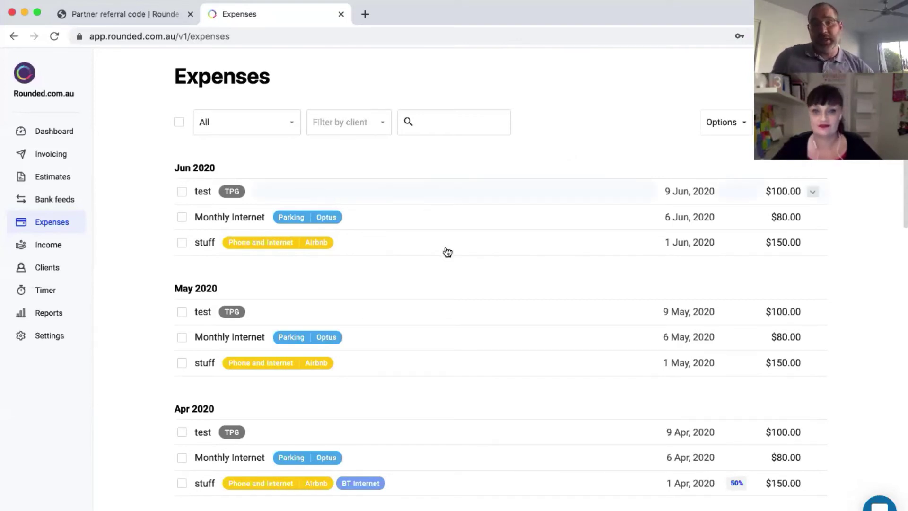
pyautogui.click(428, 224)
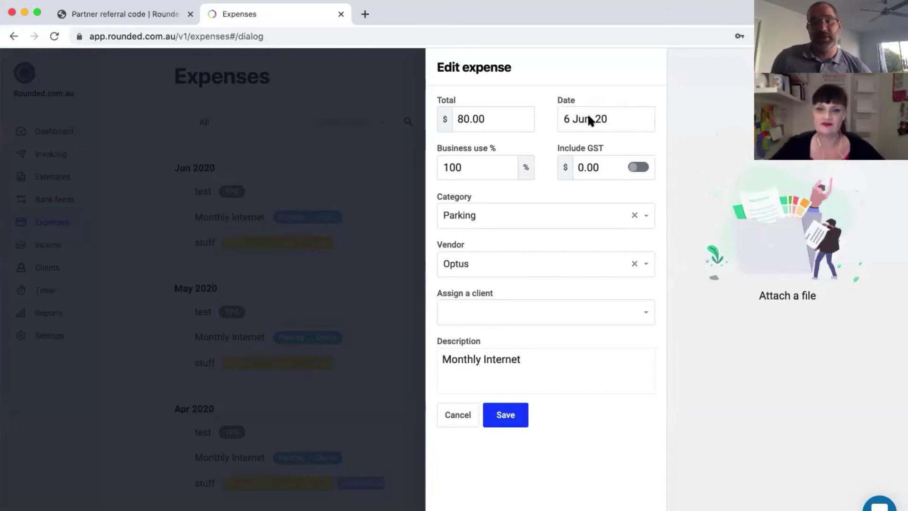
pyautogui.moveTo(490, 168); pyautogui.dragTo(428, 166)
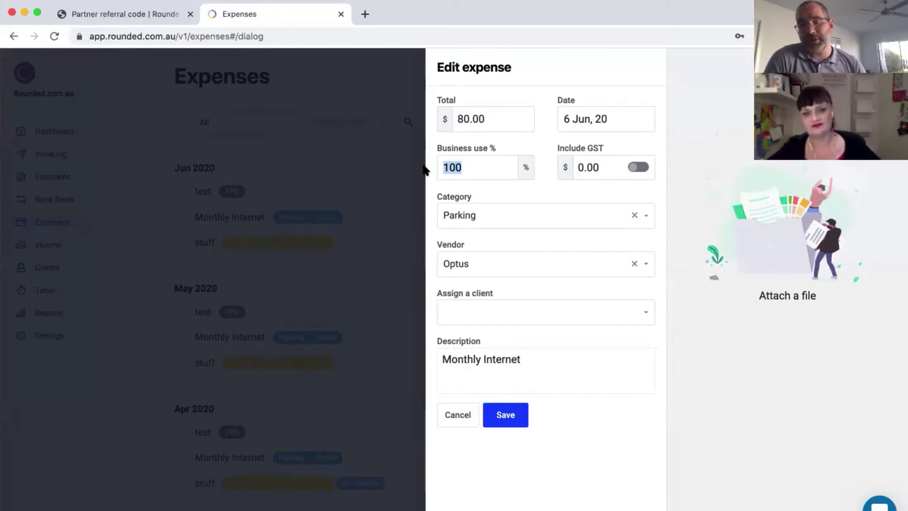
pyautogui.write('50')
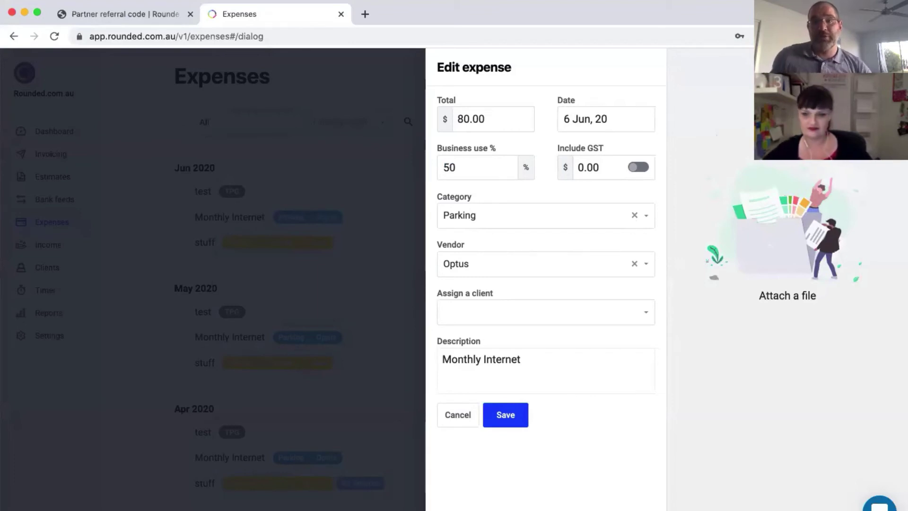
pyautogui.press('Tab')
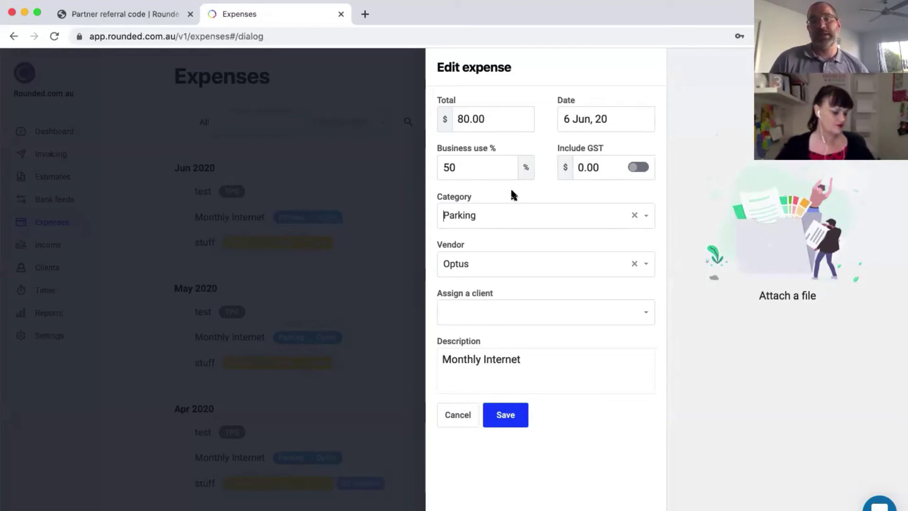
pyautogui.click(638, 168)
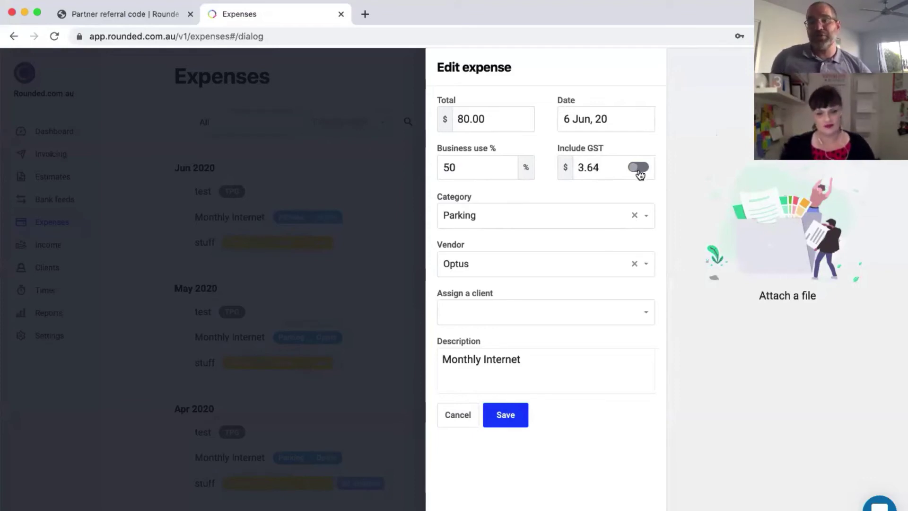
pyautogui.click(639, 169)
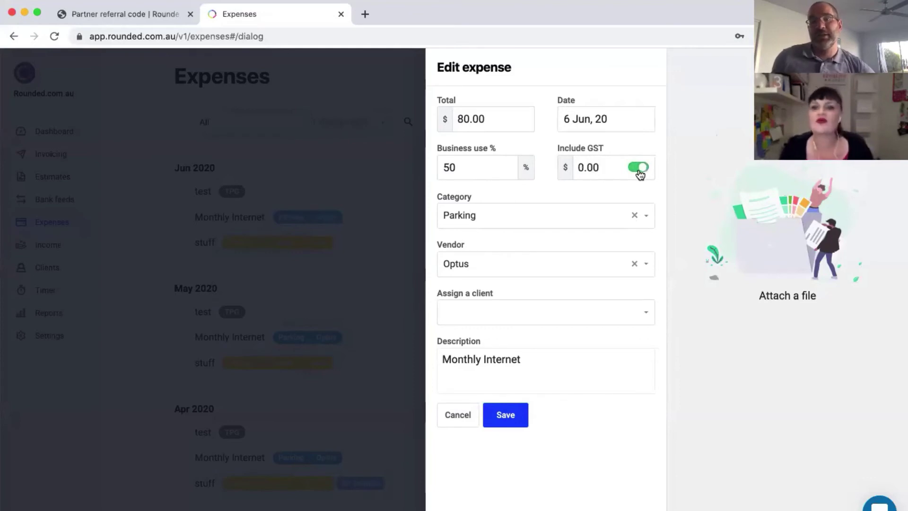
pyautogui.click(639, 169)
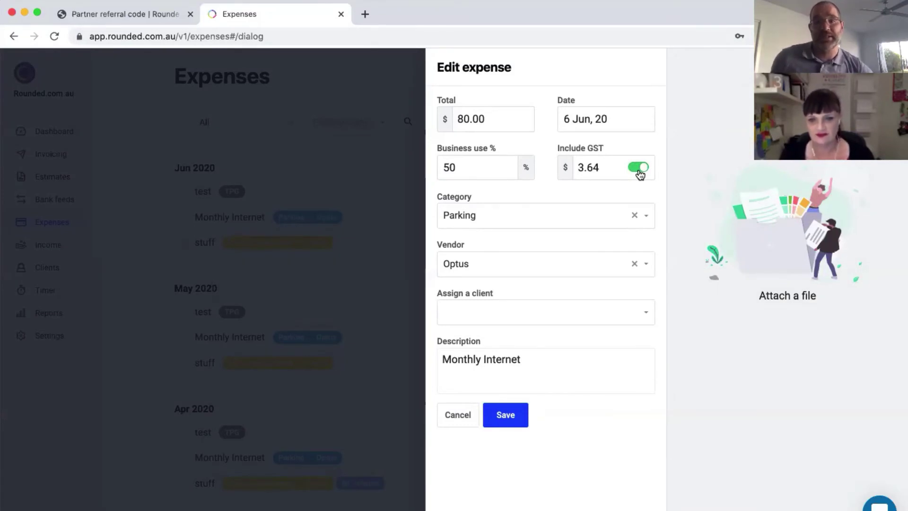
# Check the category and vendor choices of the Monthly Internet expense, keep Parking and Optus, and save it
pyautogui.click(569, 212)
pyautogui.click(571, 188)
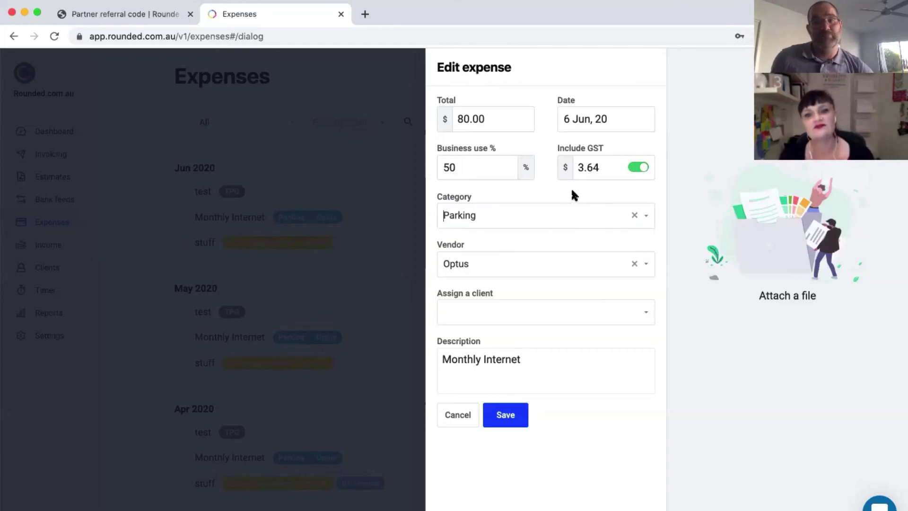
pyautogui.click(538, 220)
pyautogui.click(533, 194)
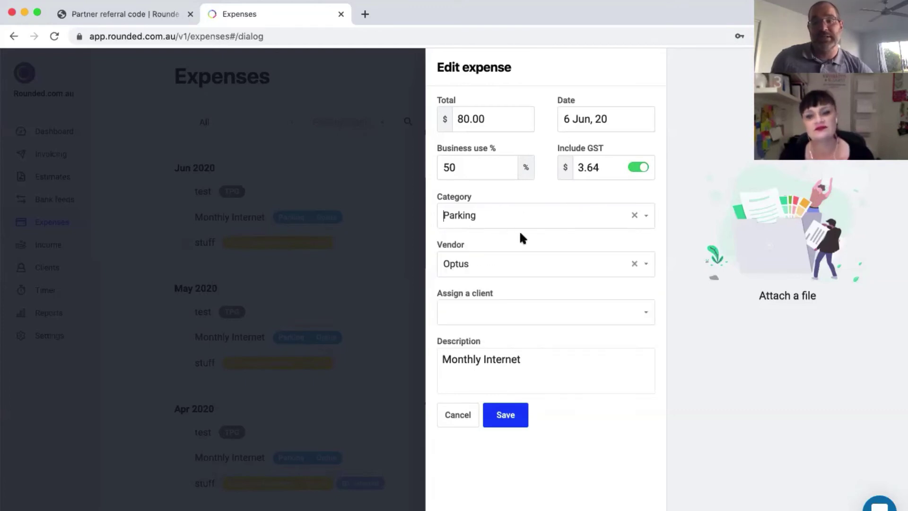
pyautogui.click(508, 265)
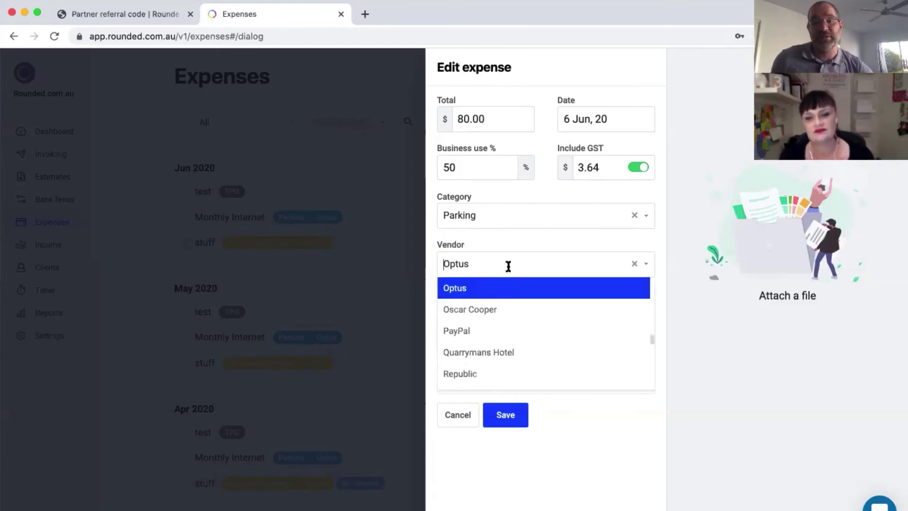
pyautogui.click(508, 242)
pyautogui.click(532, 365)
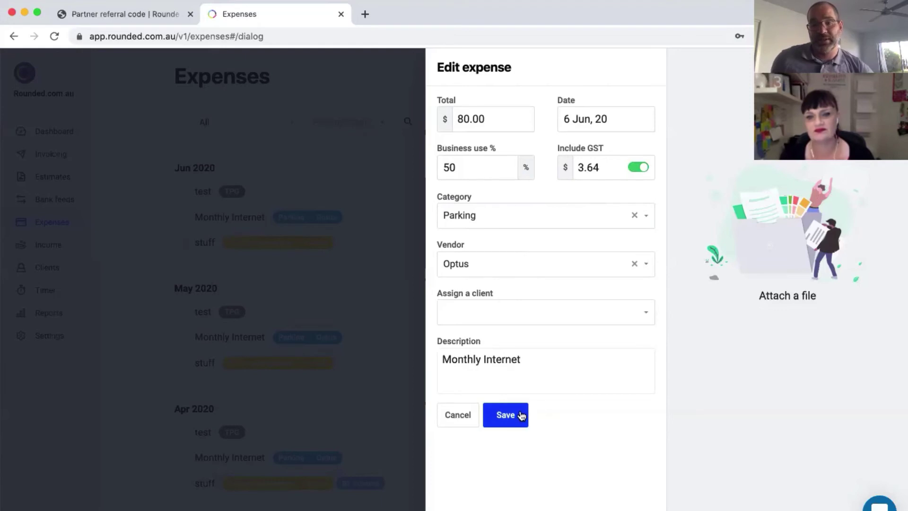
pyautogui.click(515, 415)
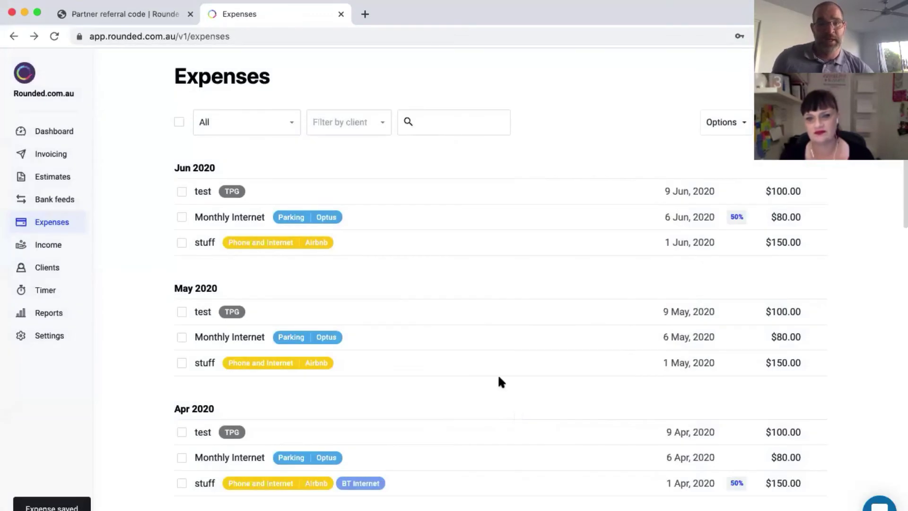
# Look through the earlier months of the expenses list, back to December 2019, for tagged entries and receipts
pyautogui.scroll(-2, 338, 284)
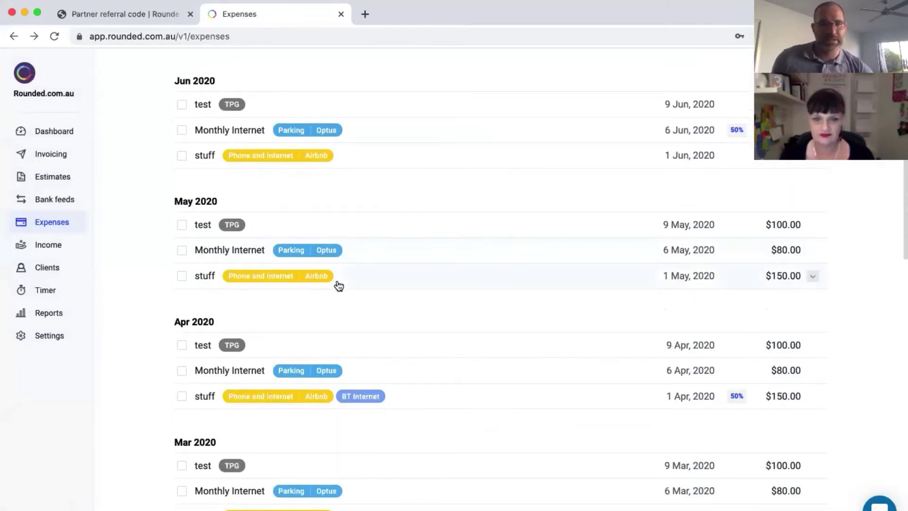
pyautogui.scroll(-4, 338, 286)
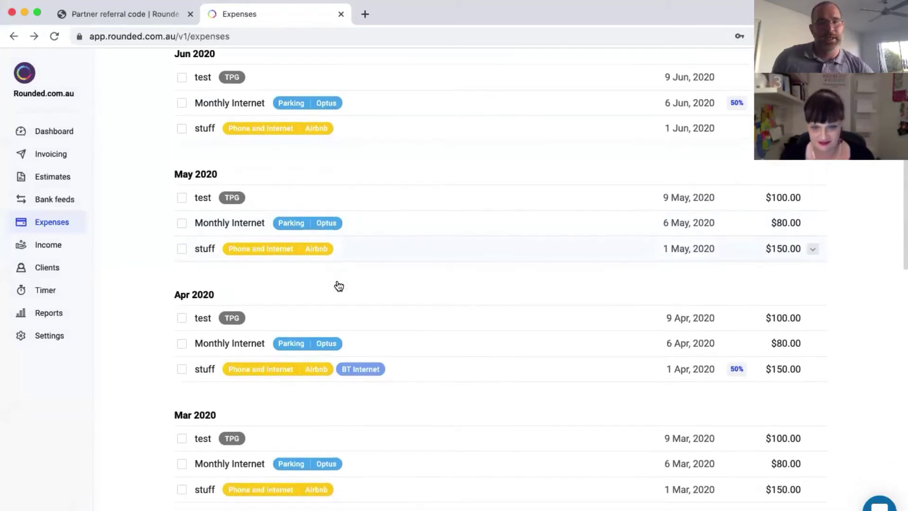
pyautogui.scroll(-5, 339, 286)
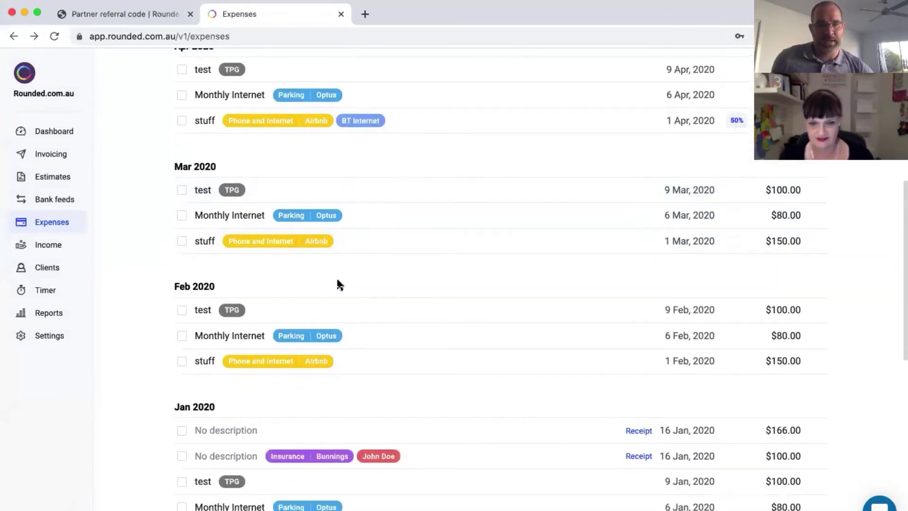
pyautogui.scroll(4, 338, 285)
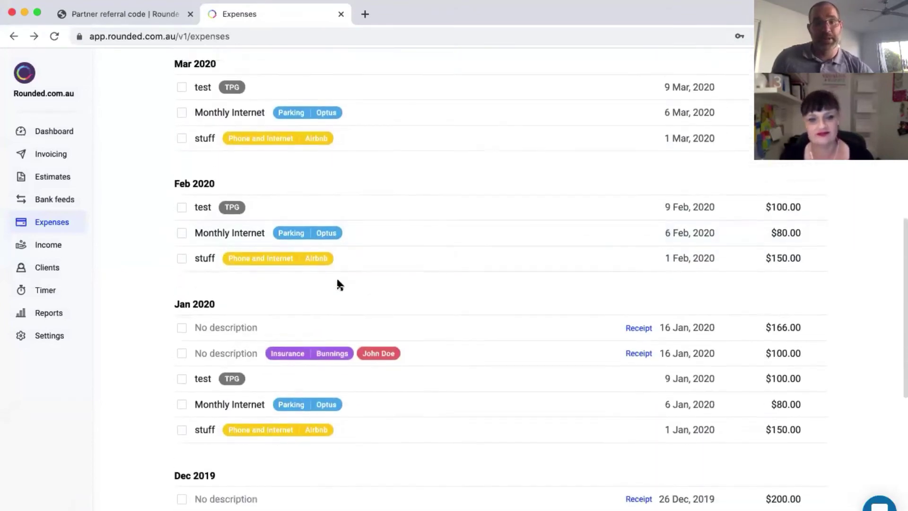
pyautogui.scroll(-1, 359, 234)
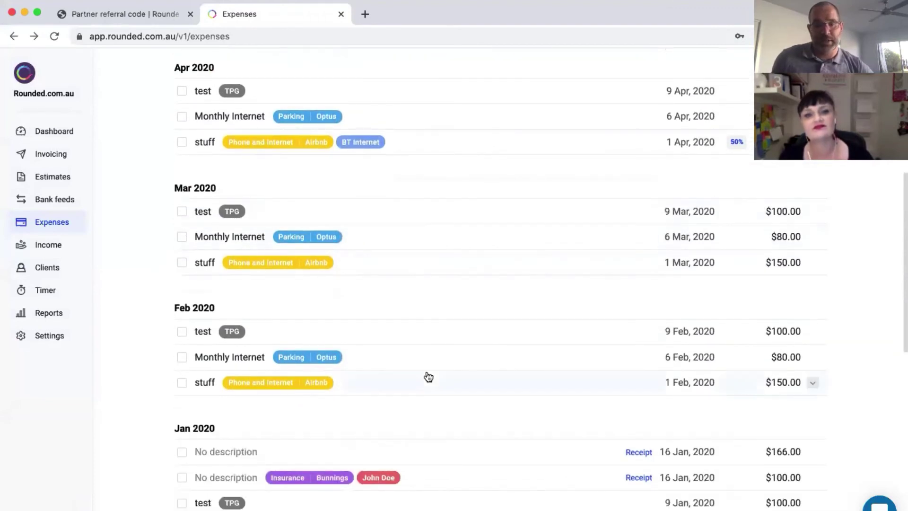
# View the receipt of the 16 Jan 2020 Insurance expense from Bunnings, close it, and look over the other months' expenses
pyautogui.click(636, 479)
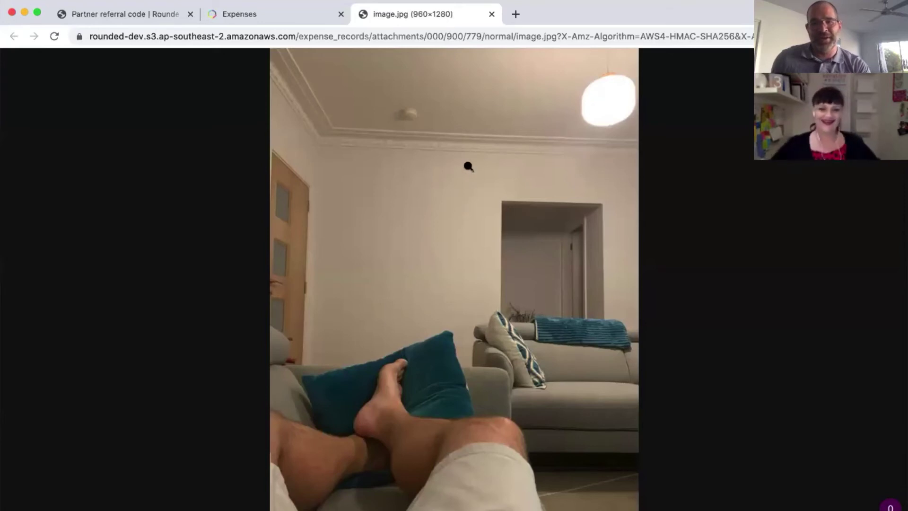
pyautogui.click(492, 14)
pyautogui.scroll(-3, 506, 468)
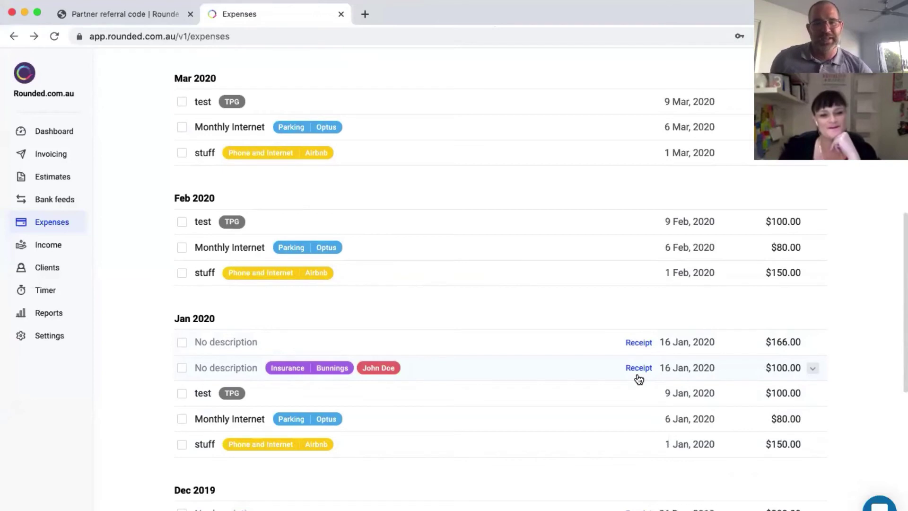
pyautogui.scroll(-3, 638, 378)
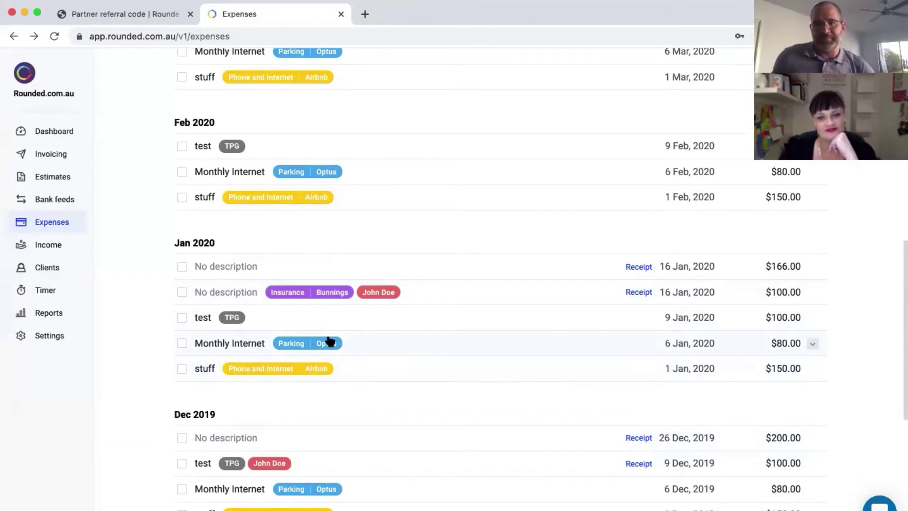
pyautogui.scroll(4, 330, 340)
pyautogui.scroll(8, 330, 339)
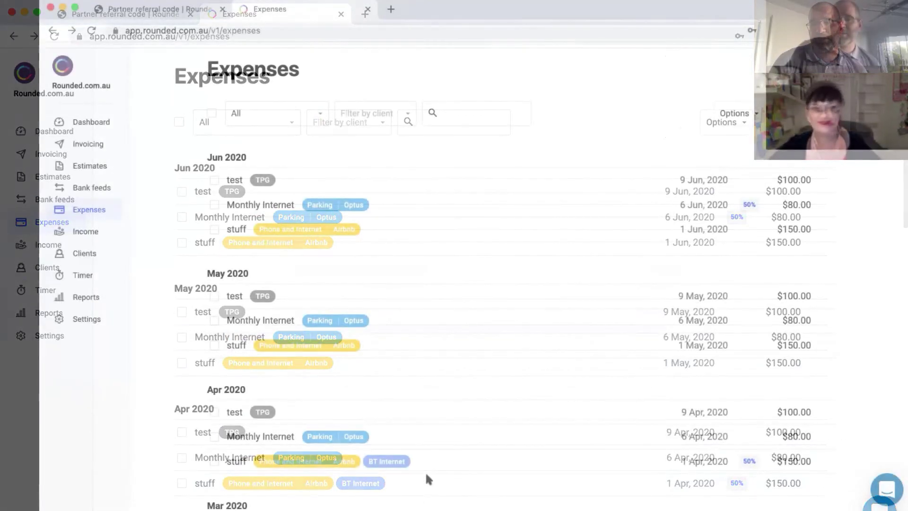
pyautogui.scroll(-2, 346, 451)
pyautogui.scroll(-3, 397, 371)
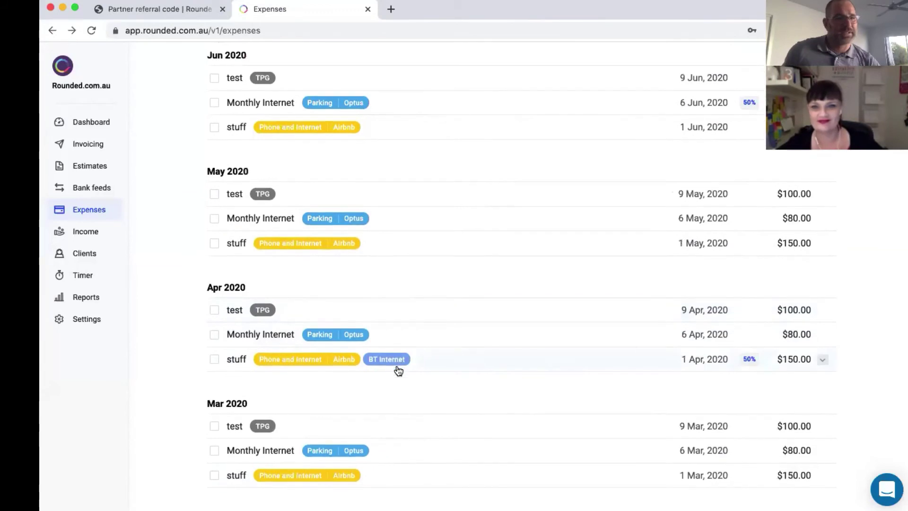
# Open the income list, examine a new income form and its invoice choices, try saving it empty, and cancel it
pyautogui.click(86, 232)
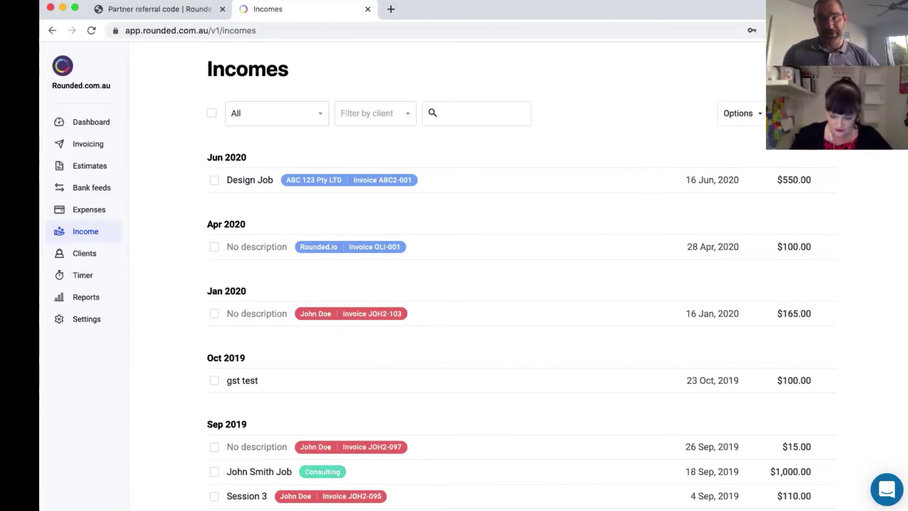
pyautogui.click(804, 114)
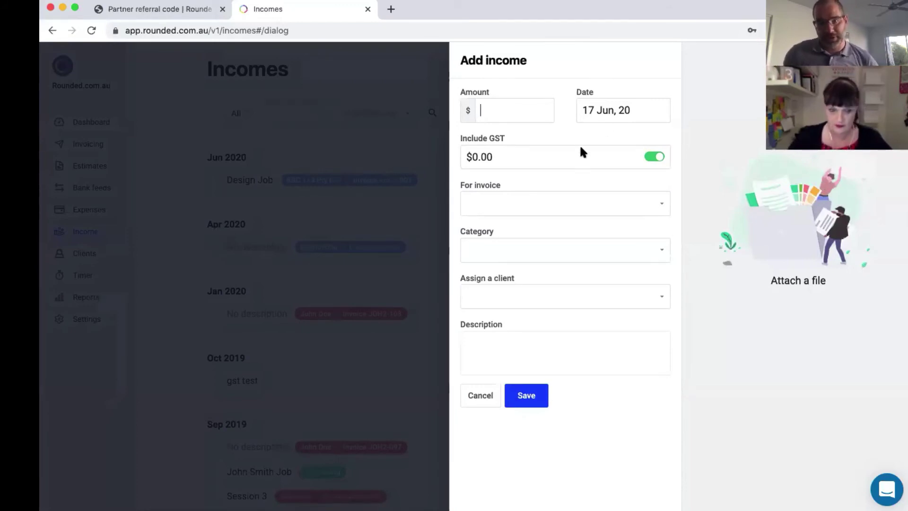
pyautogui.click(538, 204)
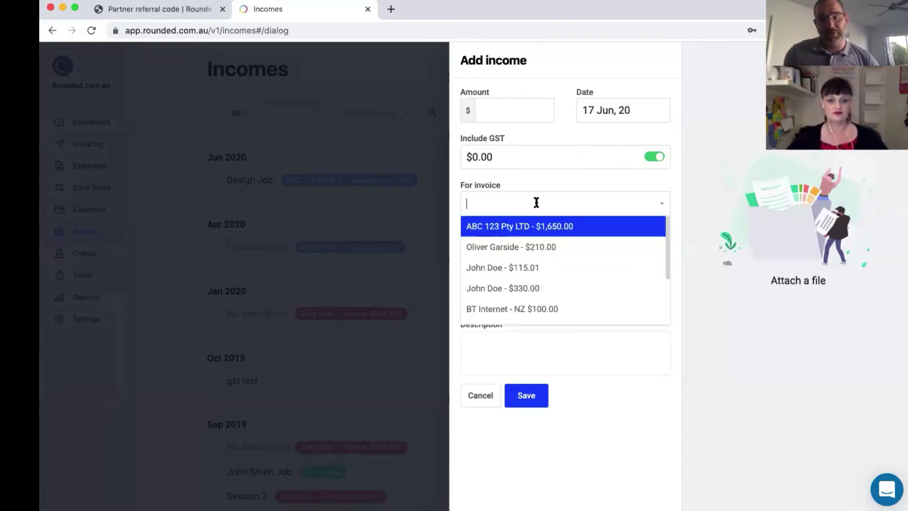
pyautogui.click(534, 180)
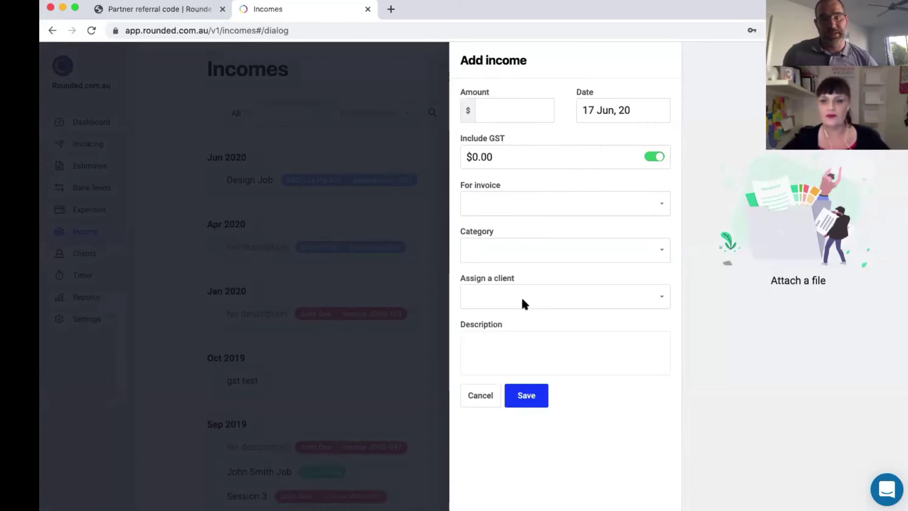
pyautogui.click(522, 401)
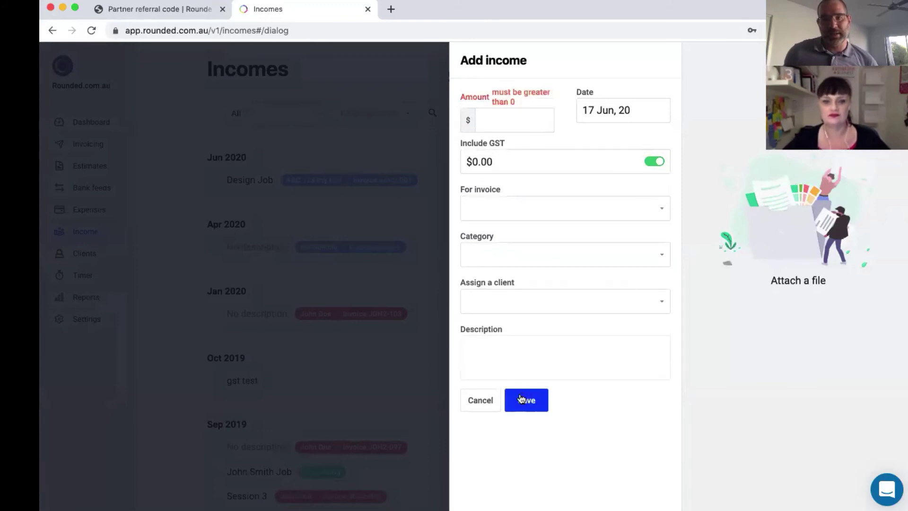
pyautogui.click(469, 400)
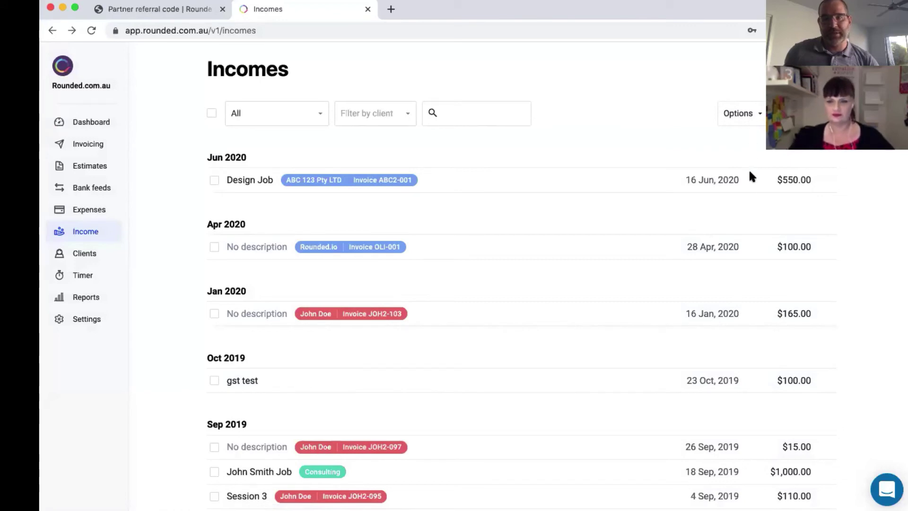
# Review the list of income categories from the income options and close it
pyautogui.click(740, 121)
pyautogui.click(740, 136)
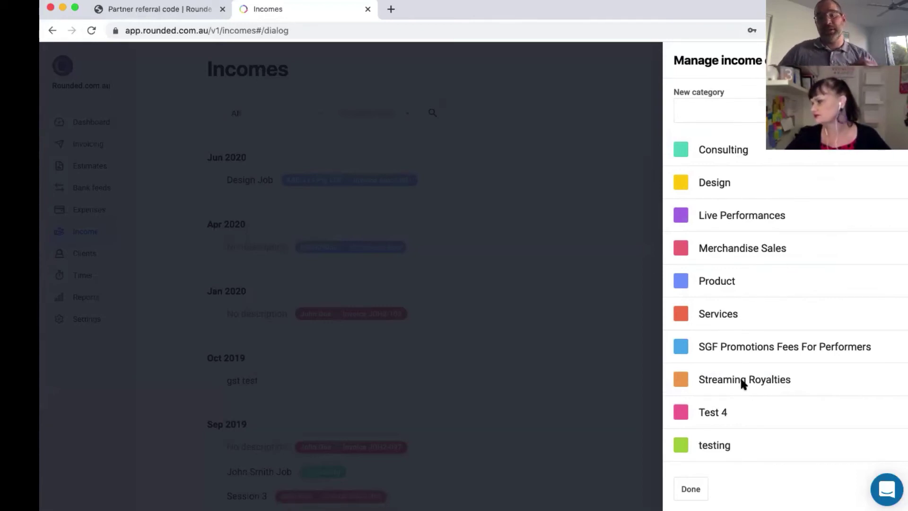
pyautogui.click(691, 488)
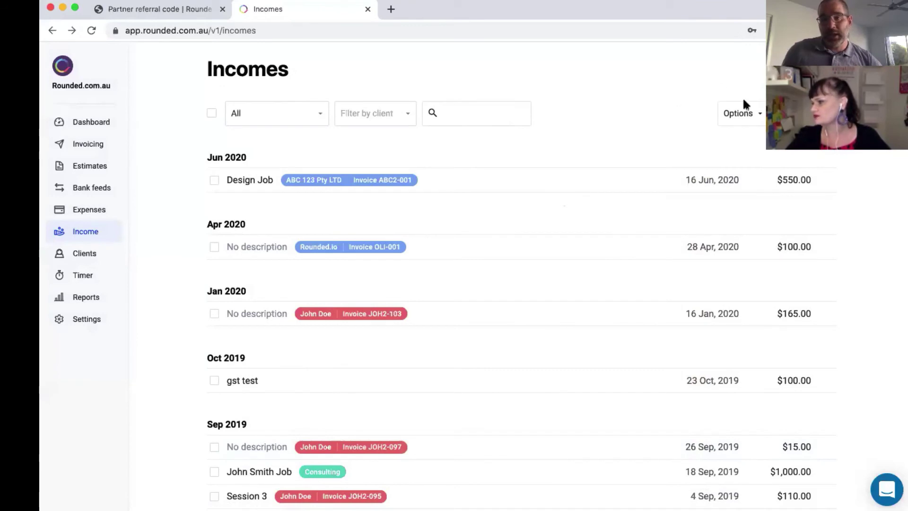
# Open the clients list and review the details of the company client just above Empire Beans without changing them
pyautogui.click(84, 255)
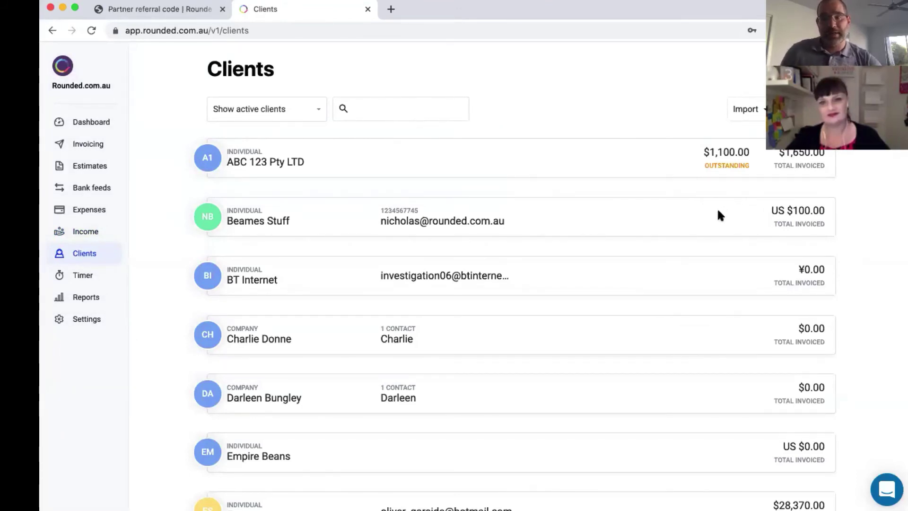
pyautogui.click(719, 395)
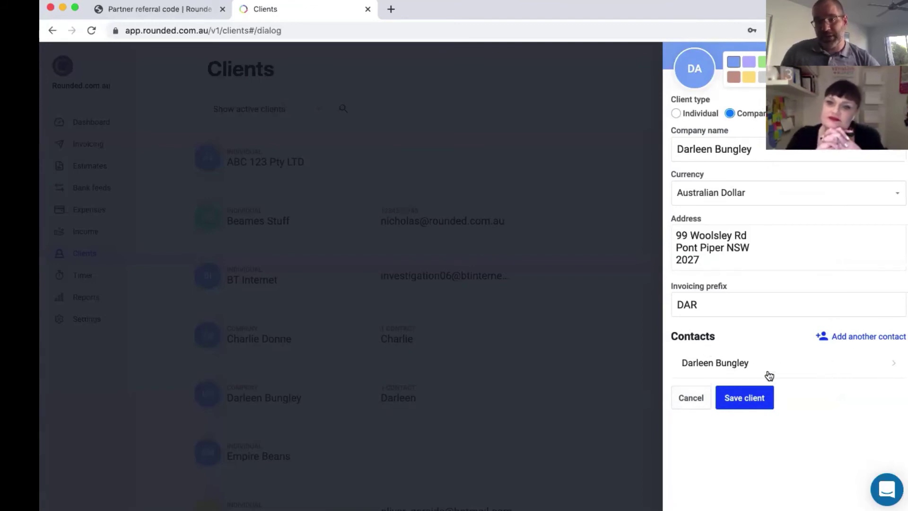
pyautogui.click(684, 403)
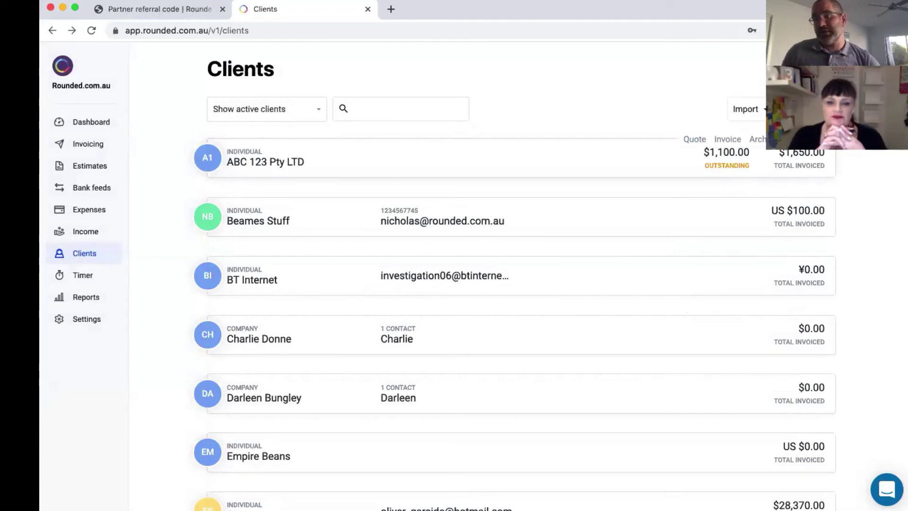
# Open the statement for client ABC 123 Pty LTD and set its statement type to Invoices and payments
pyautogui.click(801, 152)
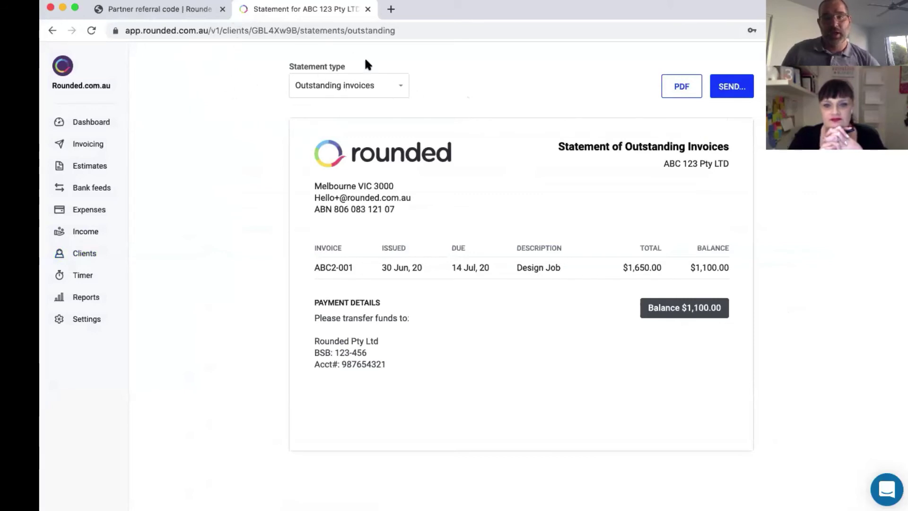
pyautogui.click(390, 84)
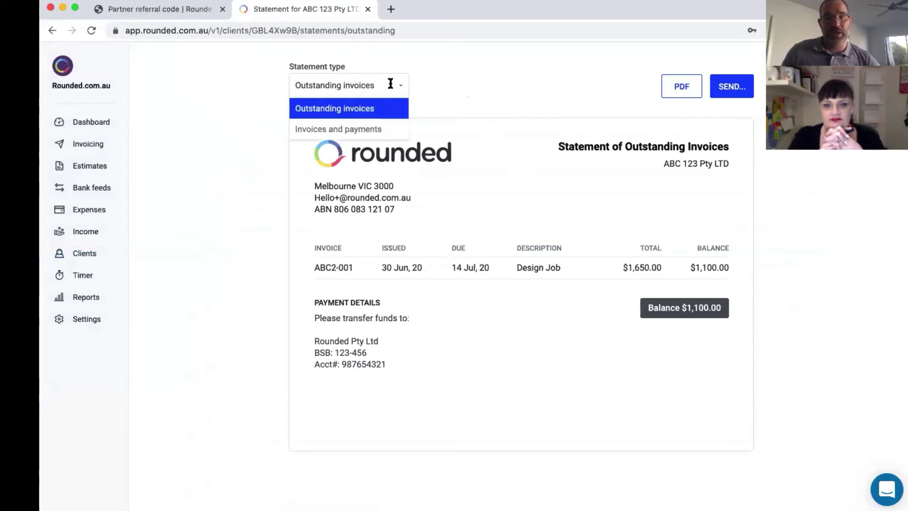
pyautogui.click(377, 126)
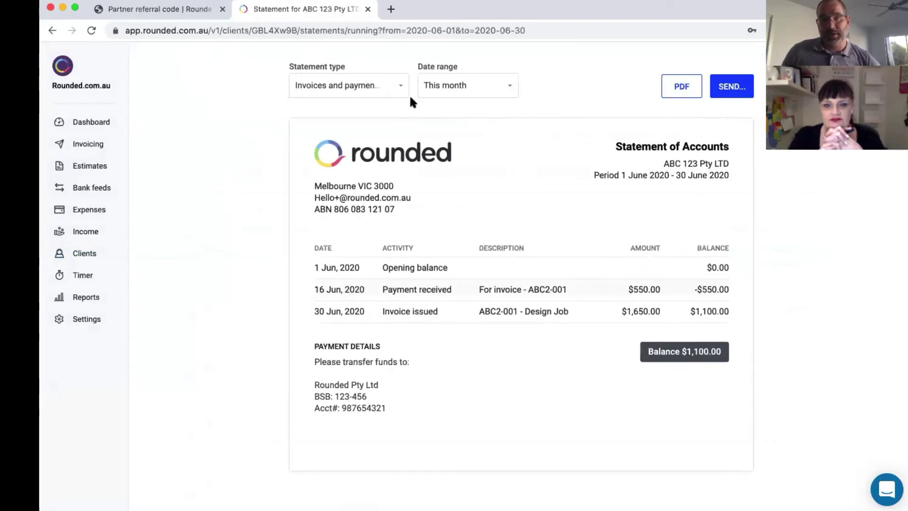
# Check the statement's date range choices, keep This month, and preview the email for sending the statement without sending it
pyautogui.click(477, 84)
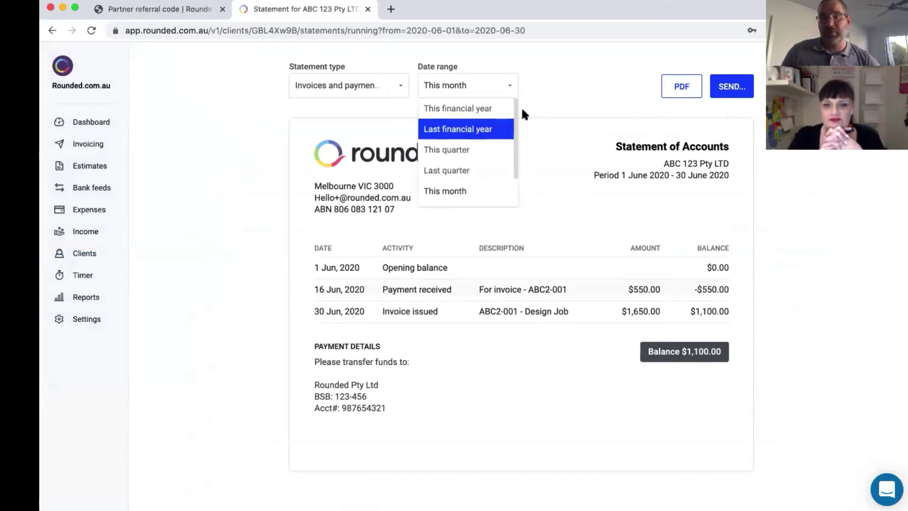
pyautogui.click(547, 83)
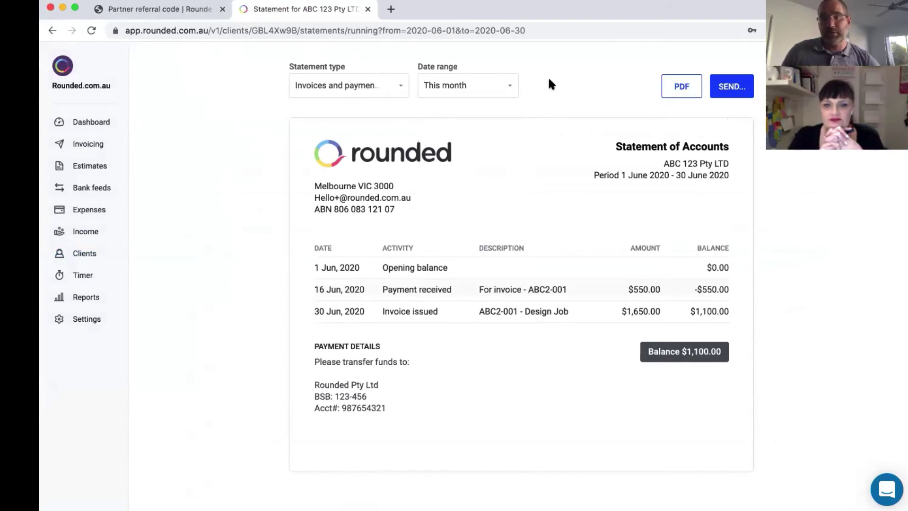
pyautogui.click(731, 88)
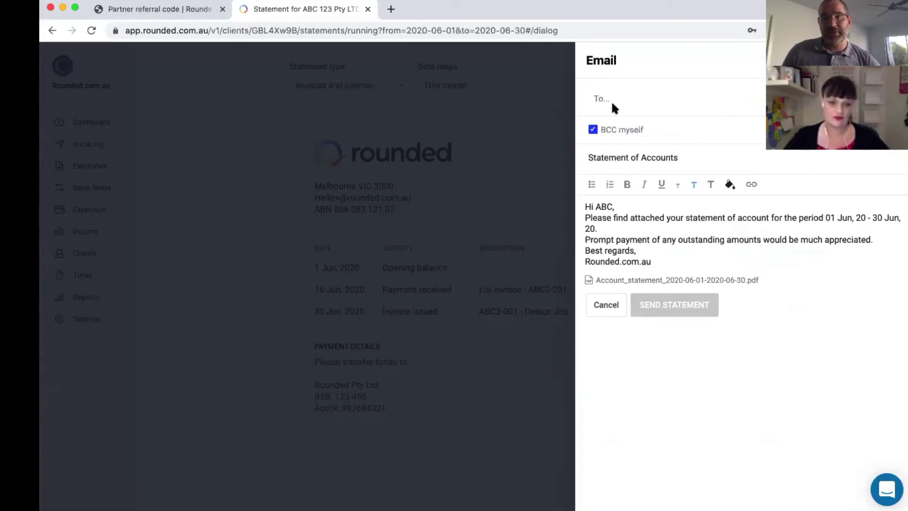
pyautogui.click(505, 226)
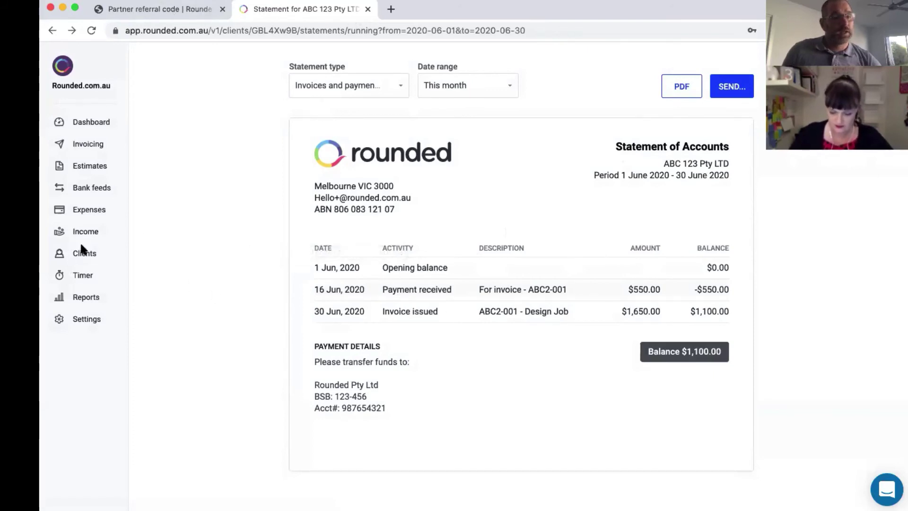
# Open time tracking, set the new time entry to non-billable, and look through the project list
pyautogui.click(83, 276)
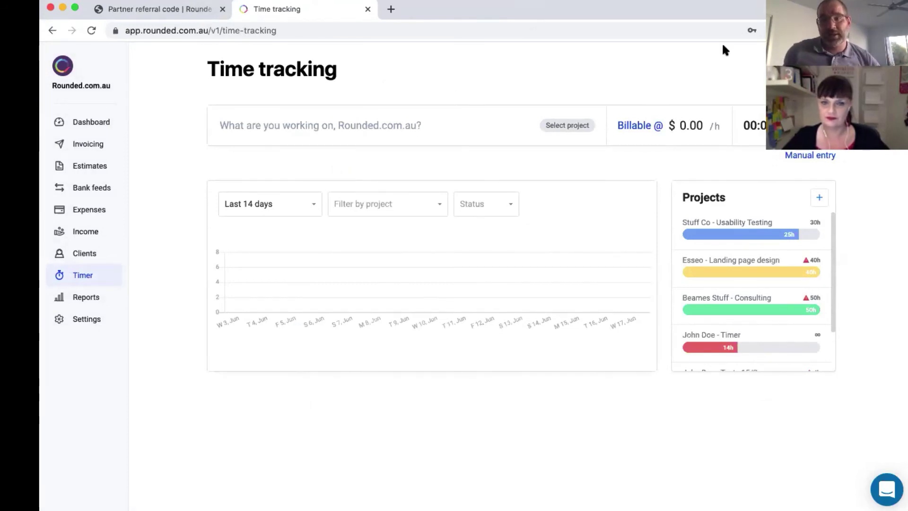
pyautogui.click(626, 134)
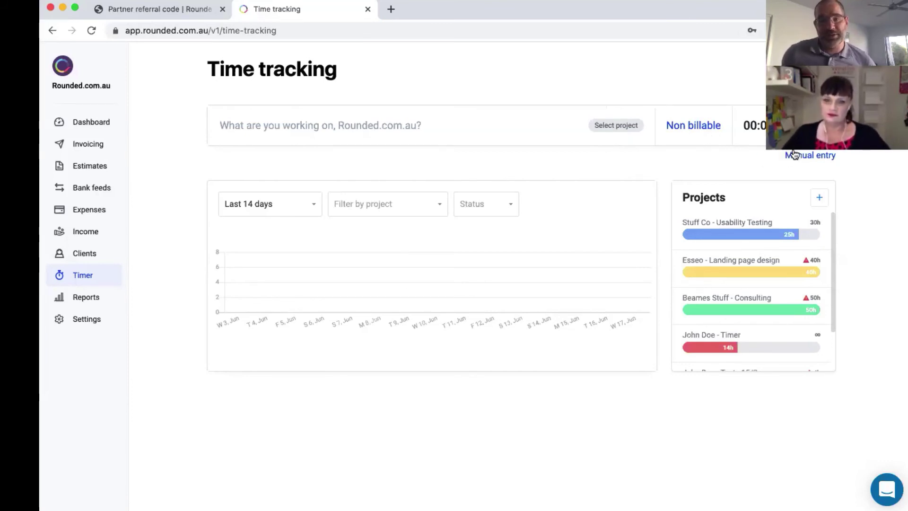
pyautogui.scroll(-2, 739, 289)
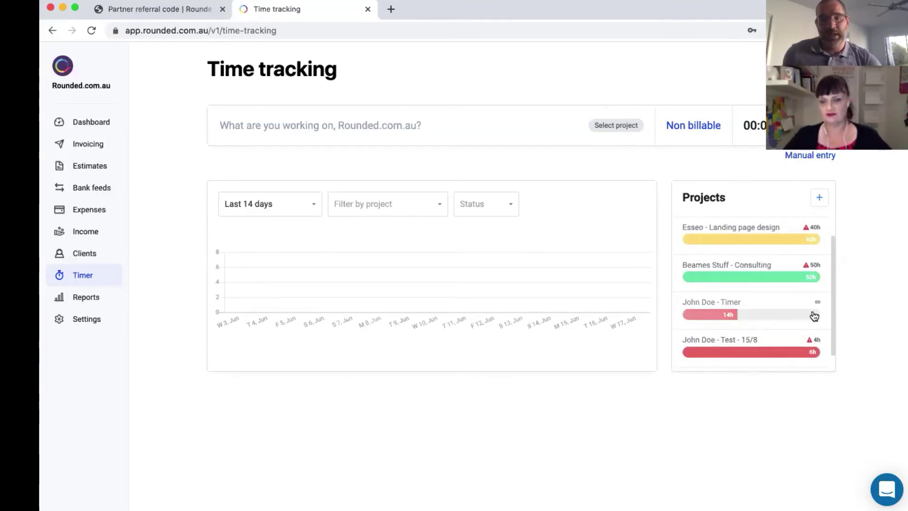
pyautogui.scroll(-1, 814, 316)
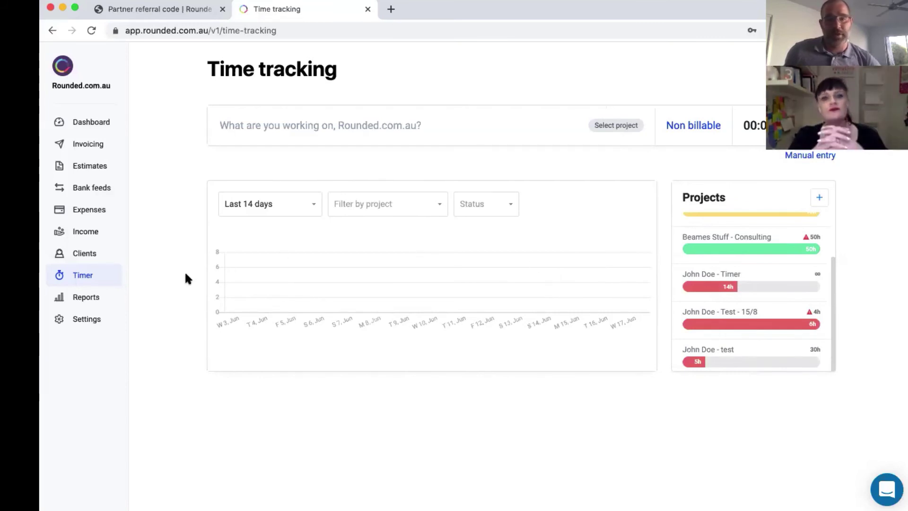
# Start the timer, assign it to the Beames Stuff Consulting project, and stop it to record the entry
pyautogui.click(817, 126)
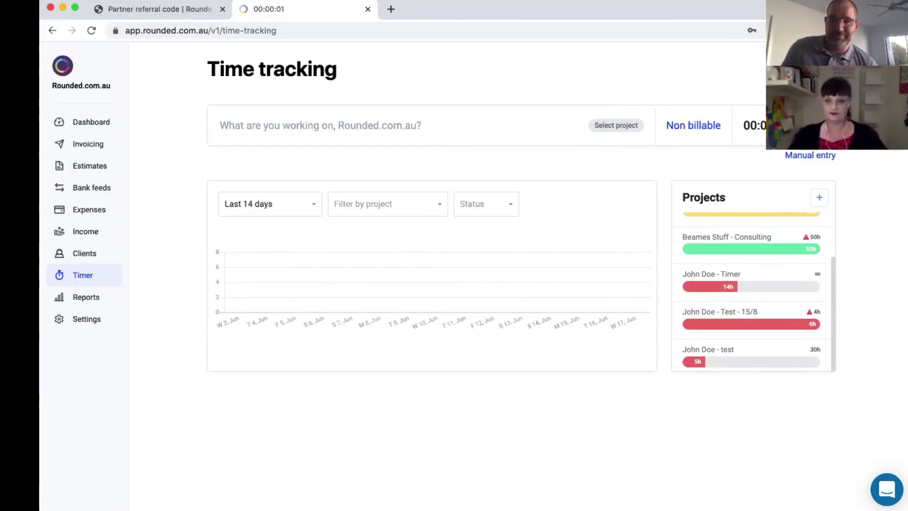
pyautogui.click(616, 124)
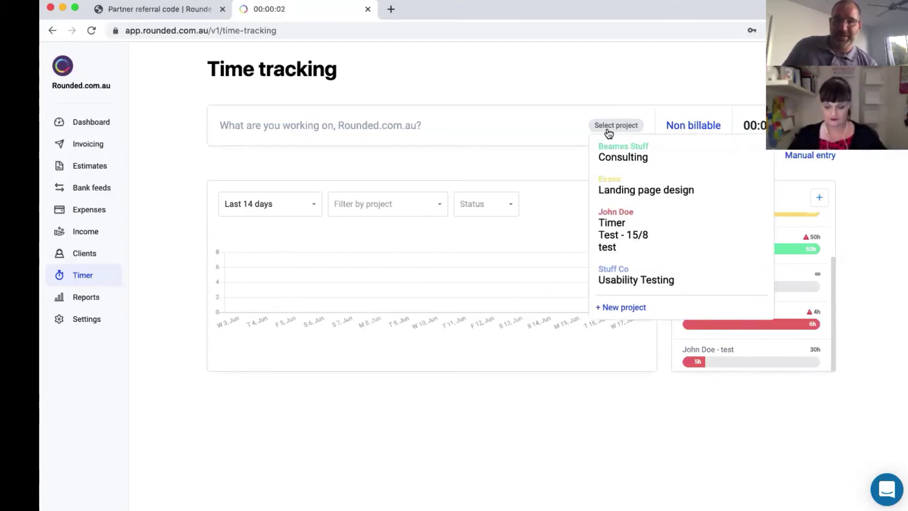
pyautogui.click(621, 154)
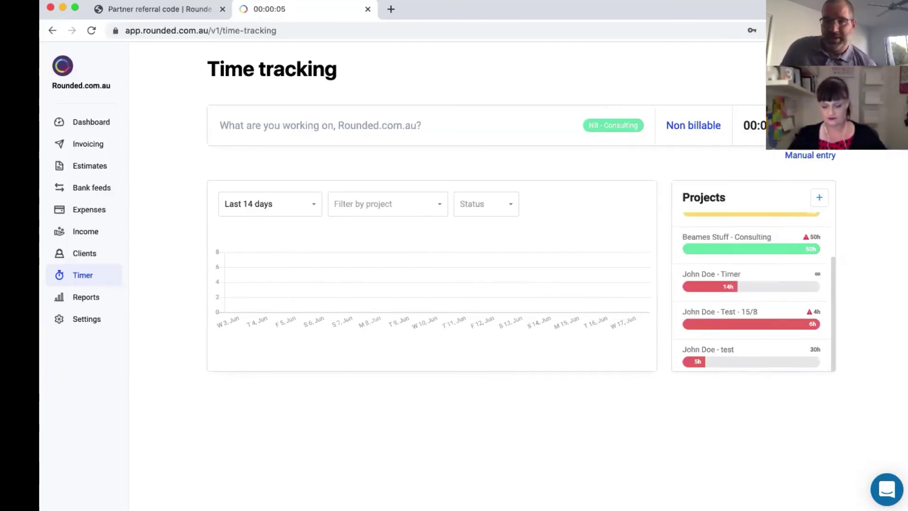
pyautogui.click(817, 125)
# Resume today's Consulting time entry, stop the timer again, and check the entries recorded for today
pyautogui.moveTo(781, 433)
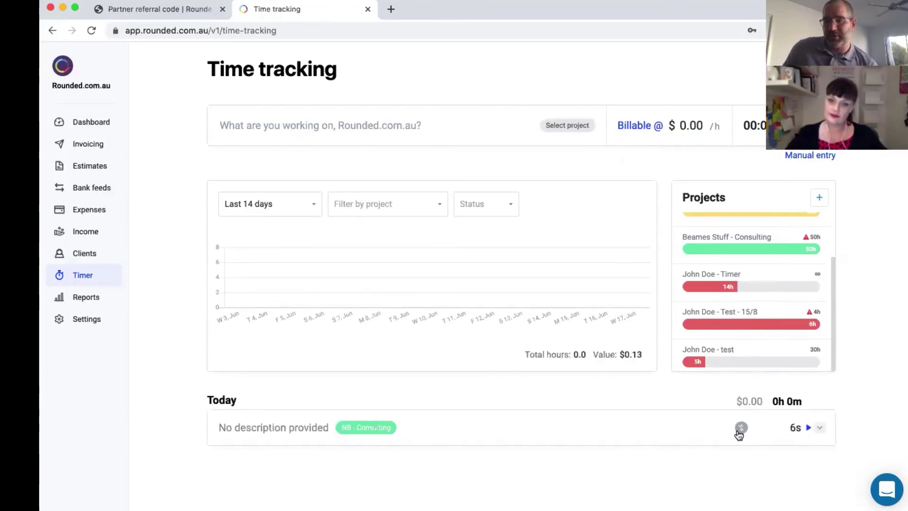
pyautogui.click(808, 428)
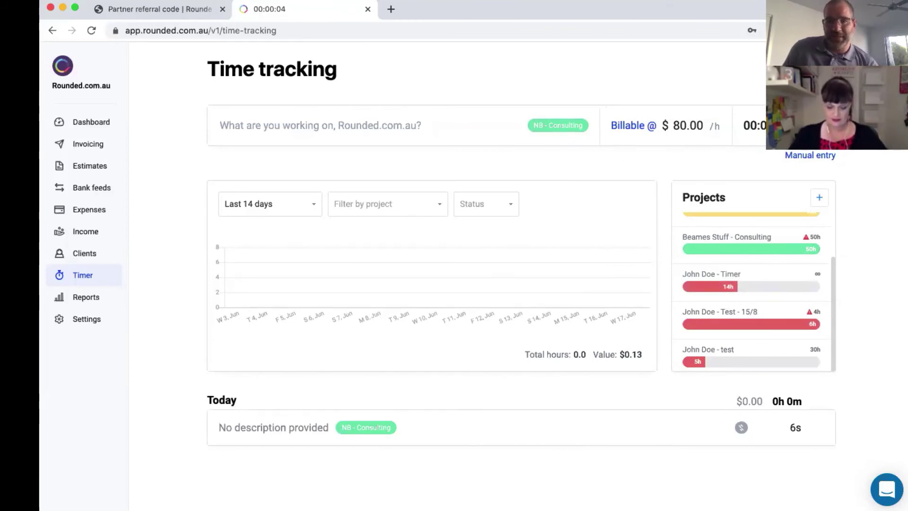
pyautogui.click(817, 125)
pyautogui.scroll(-1, 402, 454)
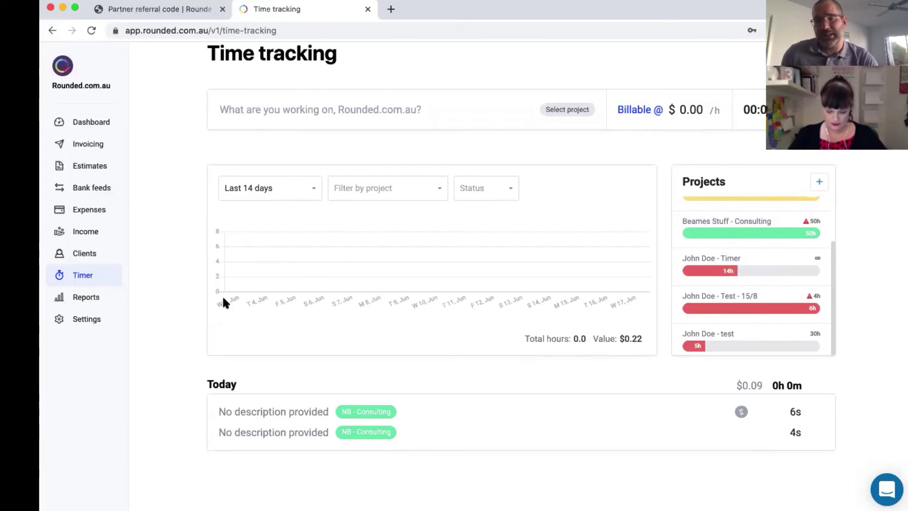
# Open the Activity statements report to see the quarterly sales and GST figures
pyautogui.moveTo(118, 309)
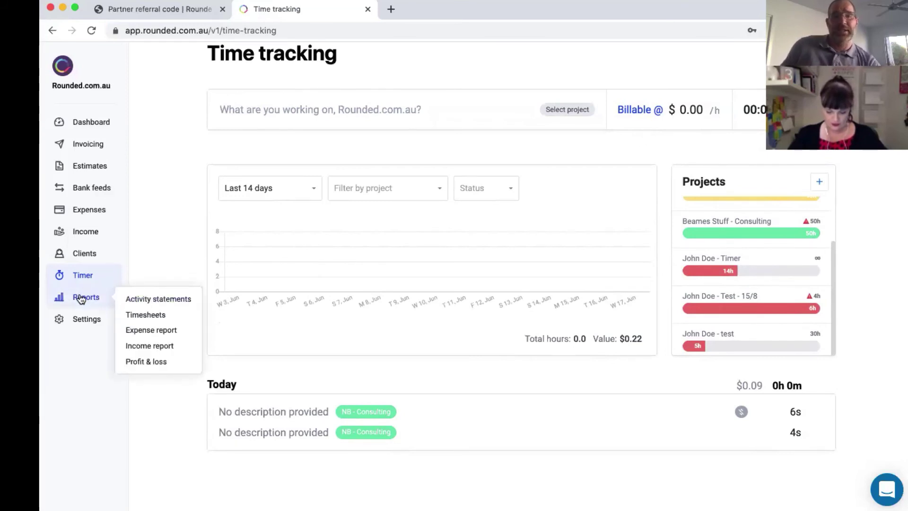
pyautogui.click(136, 300)
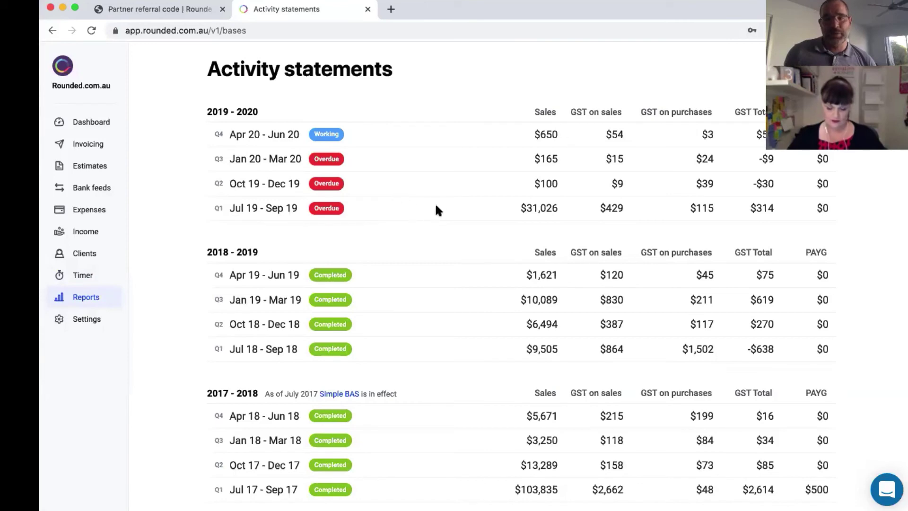
# View the July to September 2019 activity statement details without saving anything, and open the Timesheets report
pyautogui.click(368, 209)
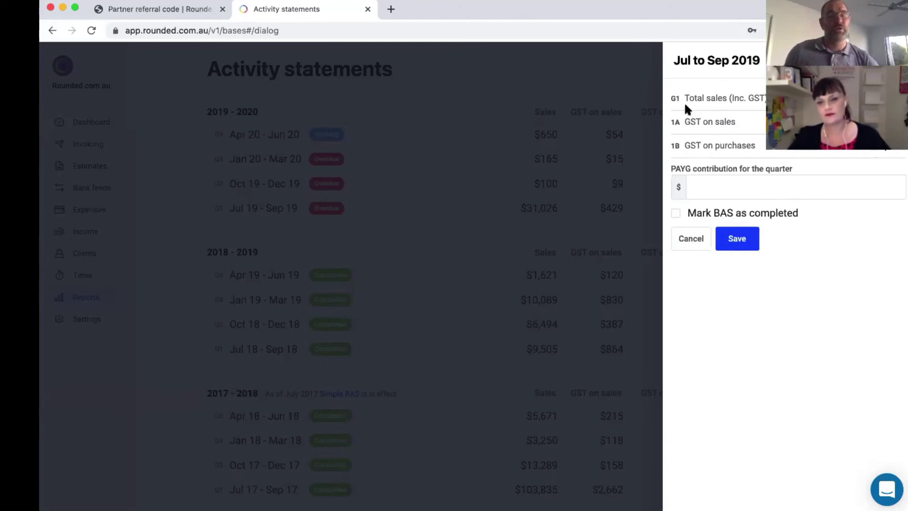
pyautogui.click(691, 239)
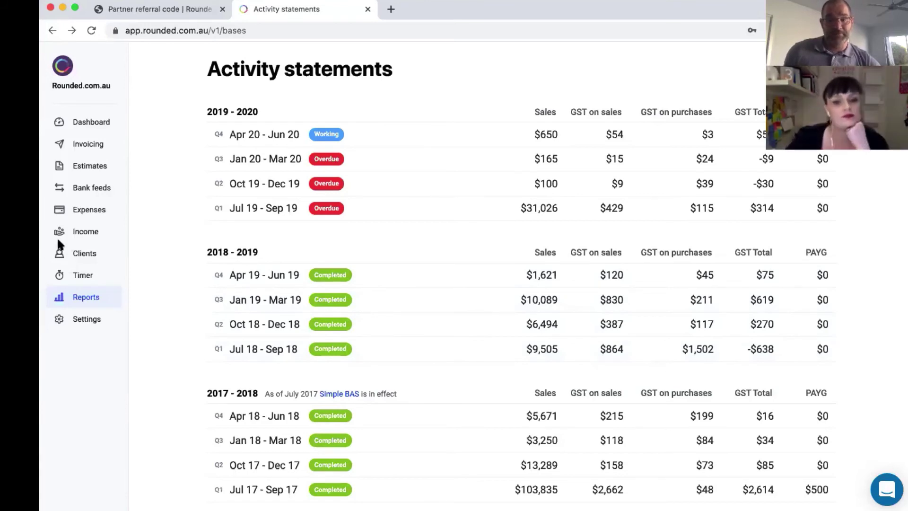
pyautogui.click(85, 300)
pyautogui.click(140, 315)
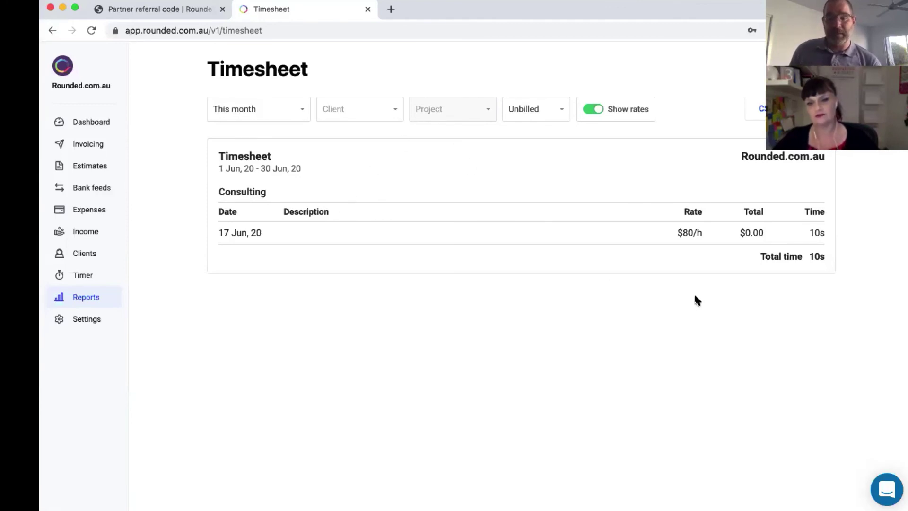
# Open the Expense report for this financial year and check its grouping options, leaving it grouped by category
pyautogui.click(90, 294)
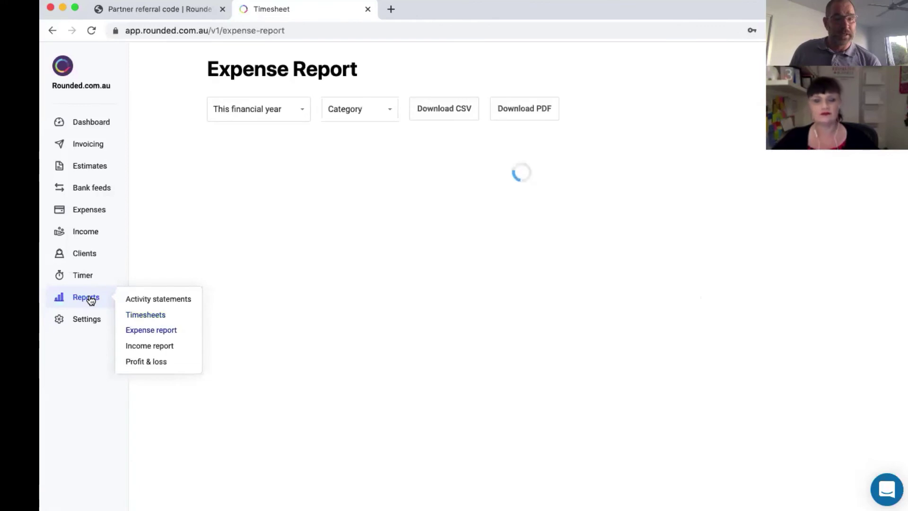
pyautogui.click(155, 347)
pyautogui.click(152, 331)
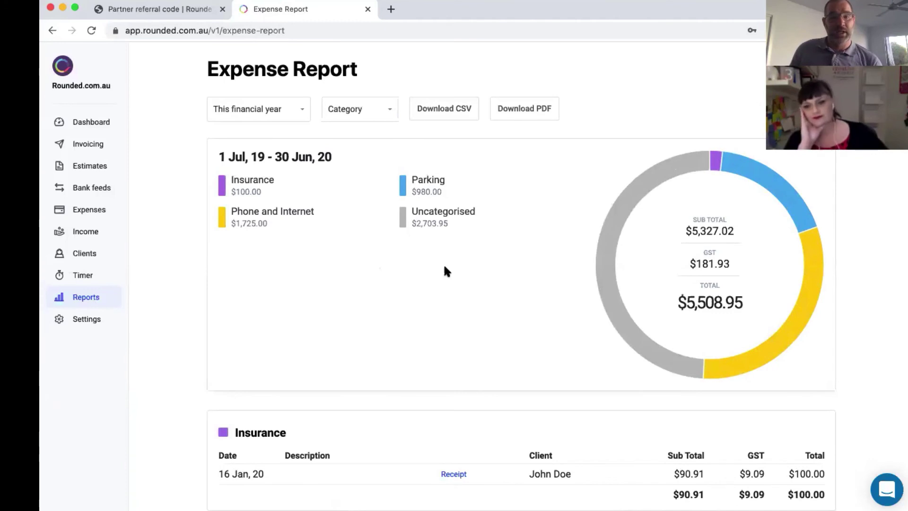
pyautogui.click(373, 107)
pyautogui.click(487, 187)
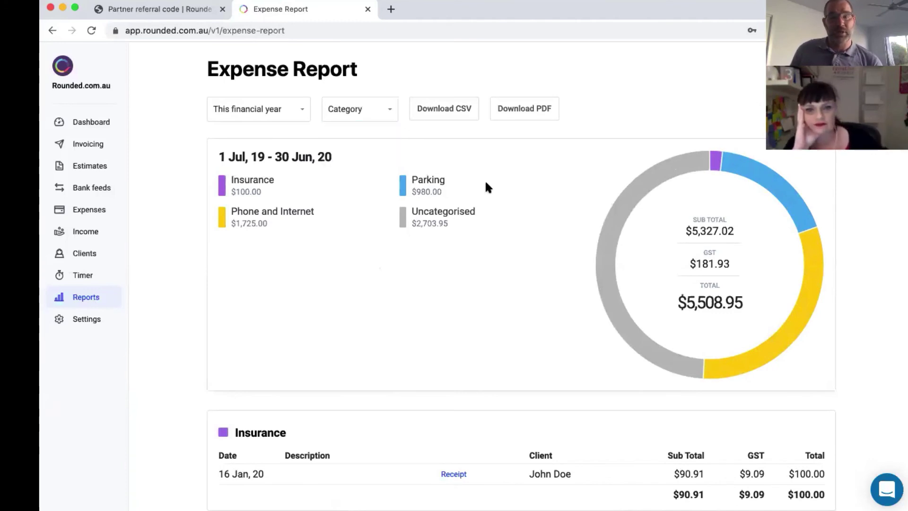
# Examine the expense report's category summary and the Insurance and Parking entries, including the percentage marks beside the GST amounts
pyautogui.scroll(-4, 480, 223)
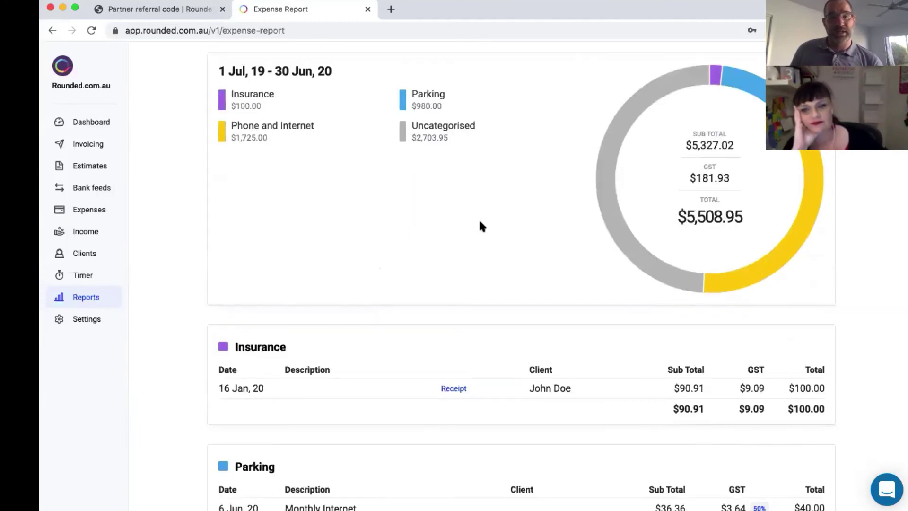
pyautogui.scroll(-2, 478, 227)
pyautogui.scroll(5, 483, 134)
pyautogui.scroll(-4, 482, 135)
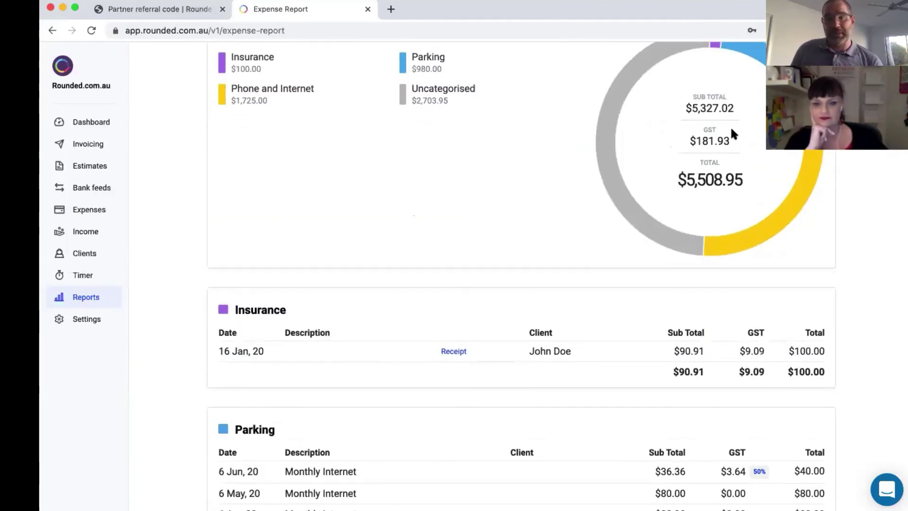
pyautogui.scroll(-4, 262, 326)
pyautogui.scroll(-6, 263, 383)
pyautogui.scroll(-8, 267, 397)
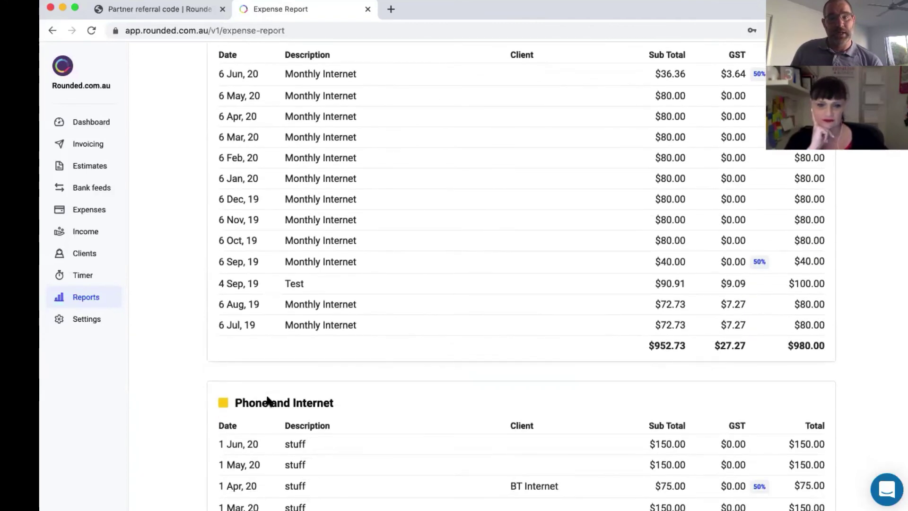
pyautogui.scroll(-3, 268, 401)
pyautogui.scroll(-3, 266, 397)
pyautogui.scroll(8, 266, 393)
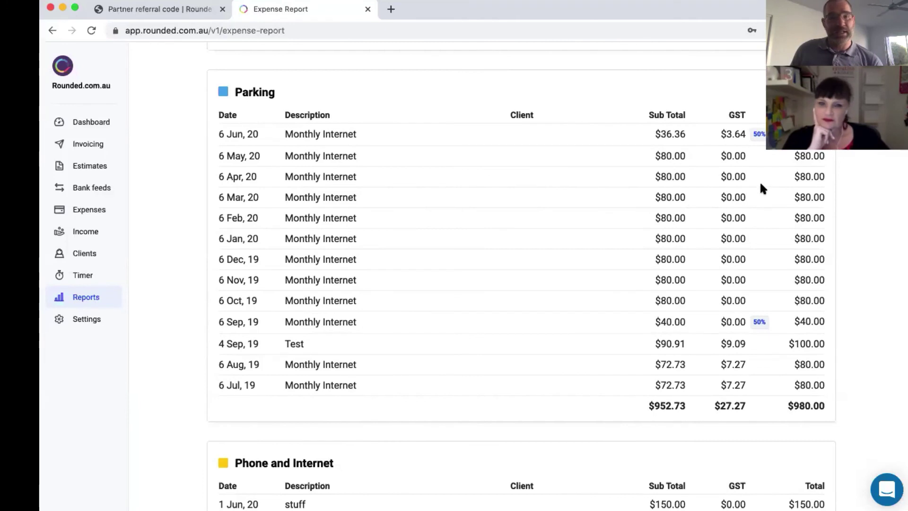
pyautogui.moveTo(758, 136)
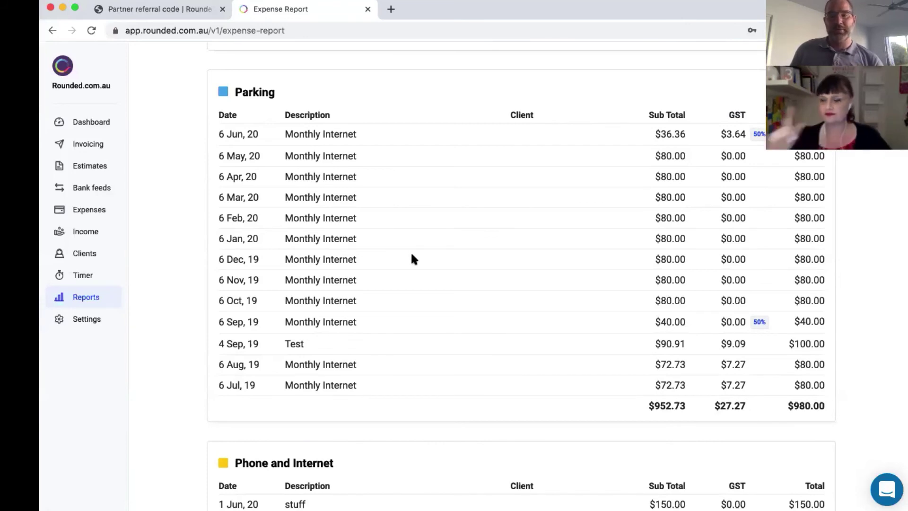
# Examine the Phone and Internet and Uncategorised expenses, and check which reporting periods the expense report offers
pyautogui.scroll(-3, 412, 258)
pyautogui.scroll(-10, 413, 258)
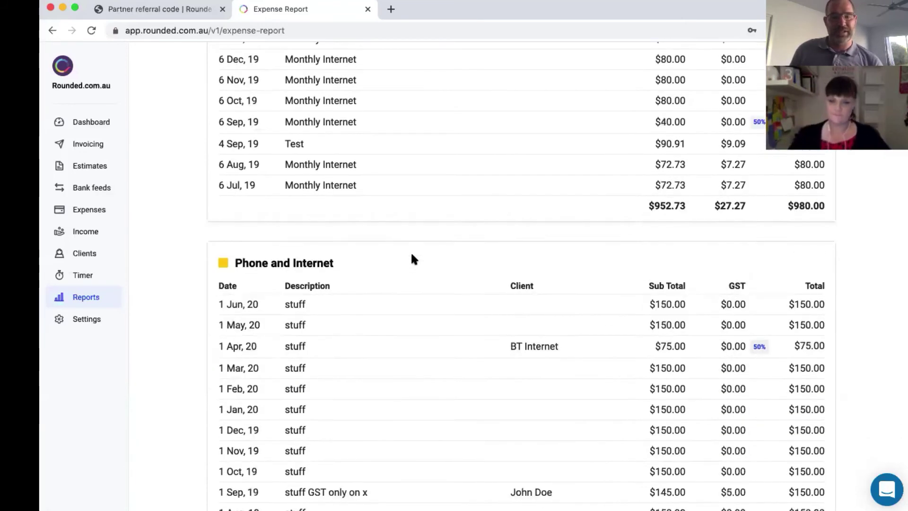
pyautogui.scroll(-4, 412, 258)
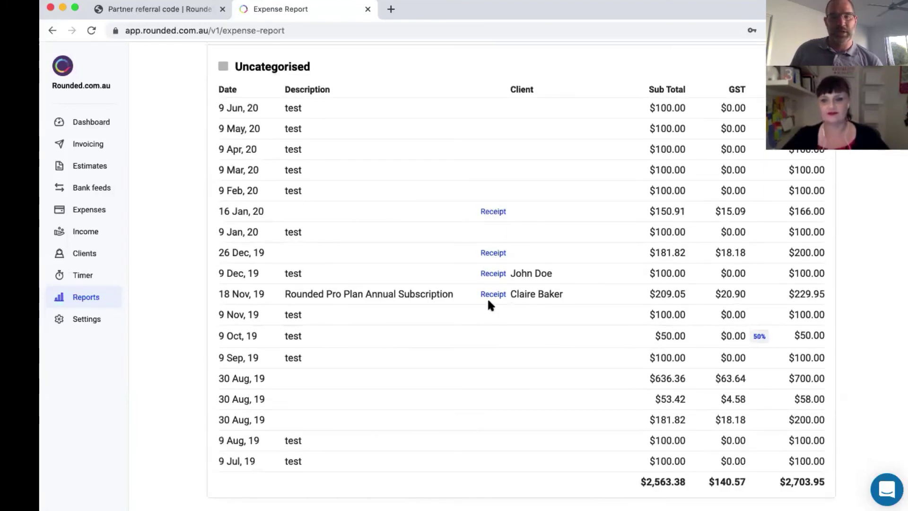
pyautogui.scroll(-1, 488, 300)
pyautogui.scroll(7, 504, 211)
pyautogui.scroll(15, 503, 211)
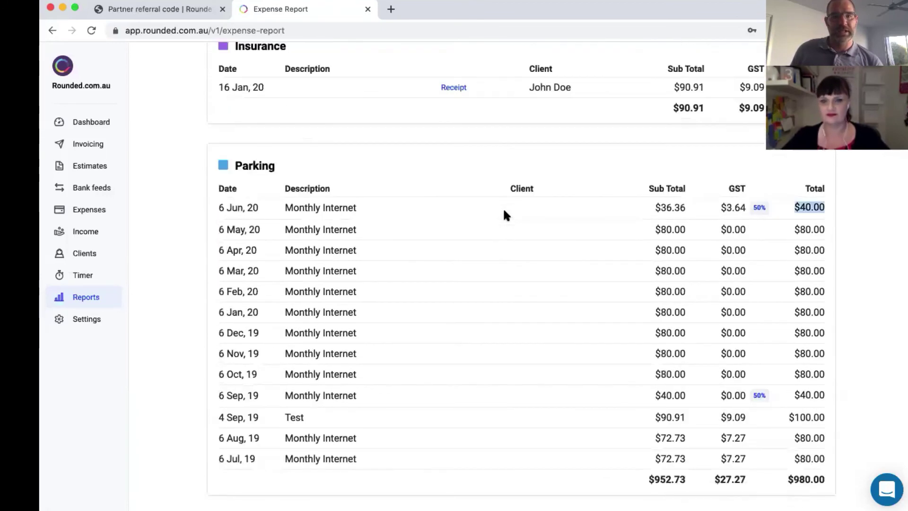
pyautogui.click(273, 109)
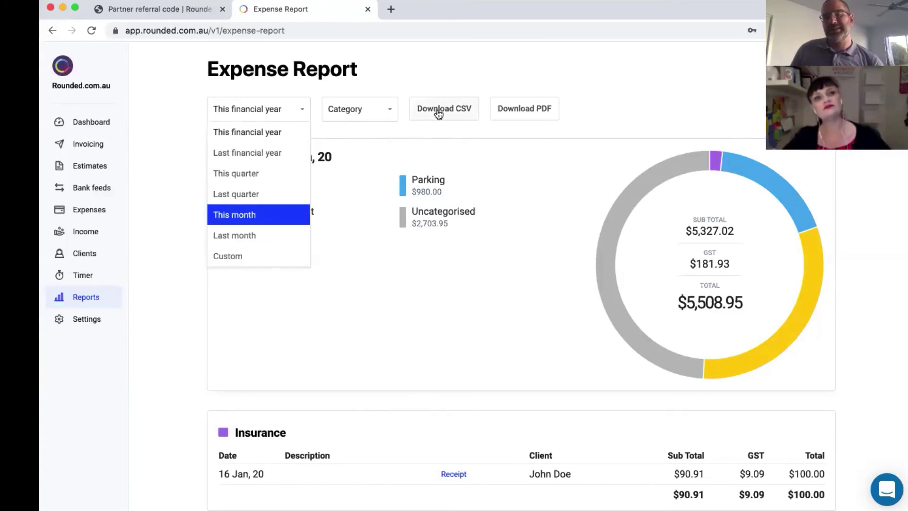
# Open the Income report and review this financial year's income grouped by client
pyautogui.moveTo(85, 300)
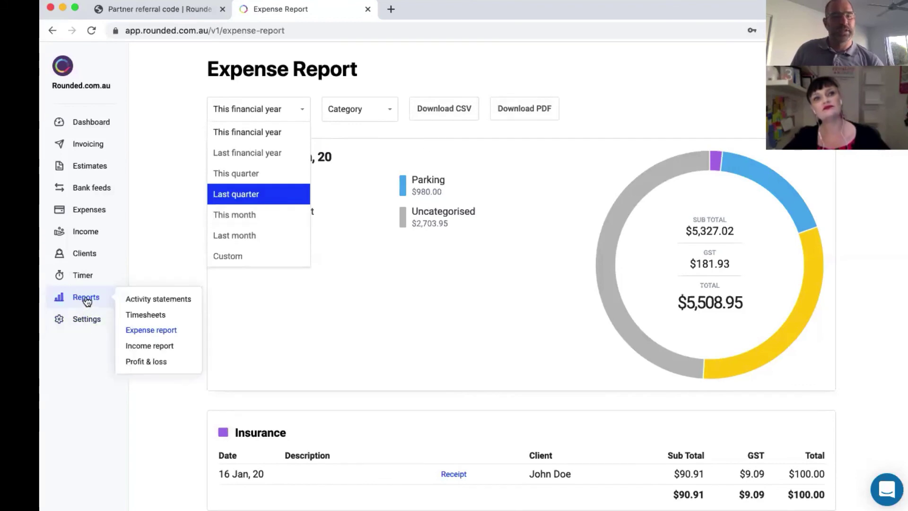
pyautogui.click(159, 347)
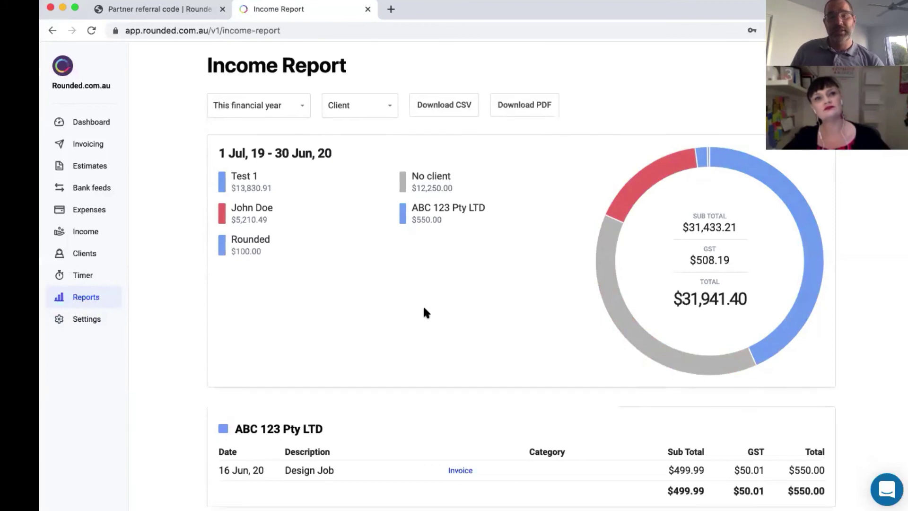
pyautogui.scroll(-4, 424, 308)
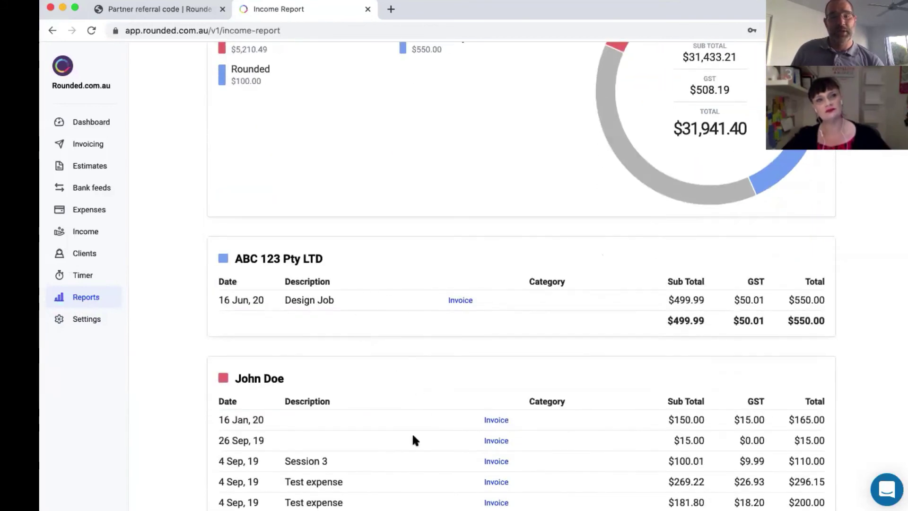
pyautogui.scroll(-3, 413, 438)
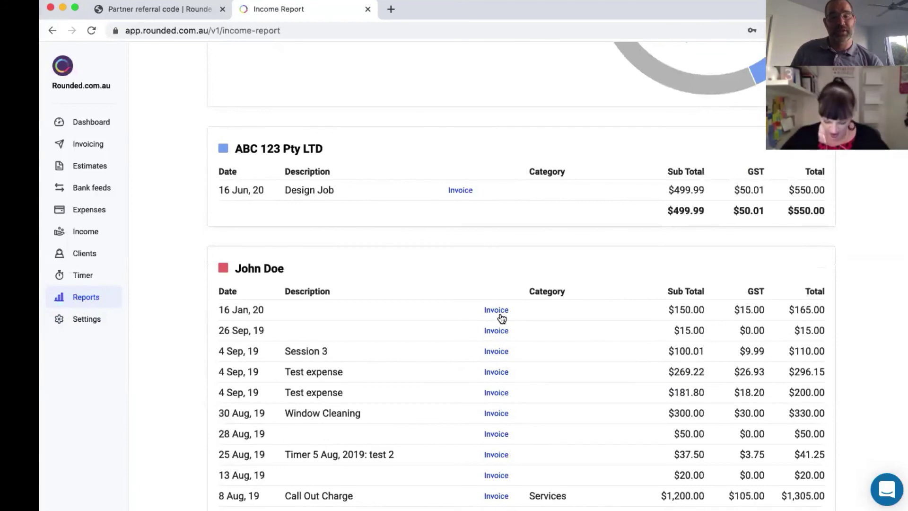
pyautogui.scroll(8, 501, 317)
# Group the income report by category and look through the Consulting, Services and Uncategorised sections
pyautogui.click(364, 111)
pyautogui.click(363, 132)
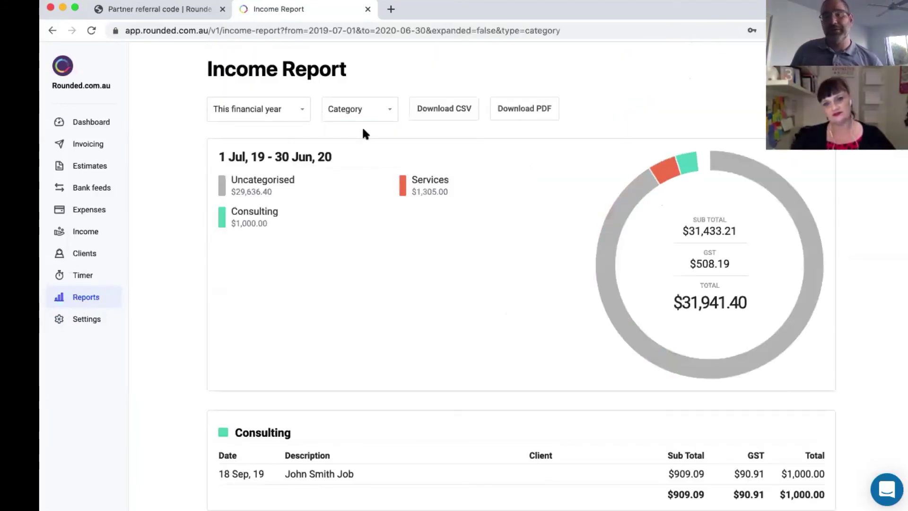
pyautogui.scroll(-5, 364, 133)
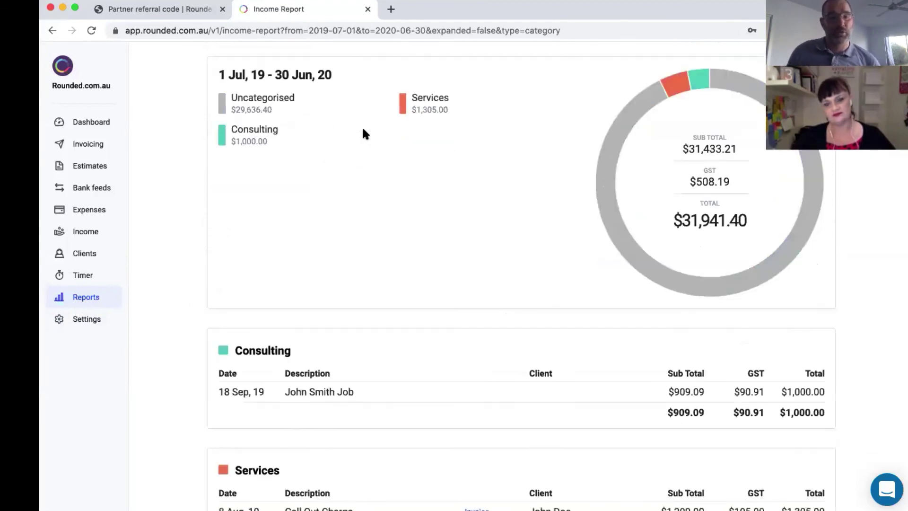
pyautogui.scroll(-3, 363, 129)
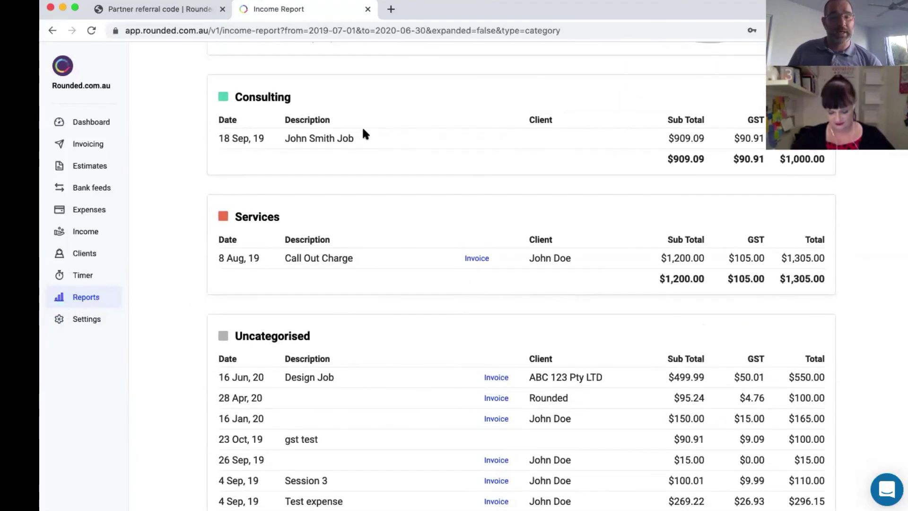
pyautogui.scroll(1, 362, 132)
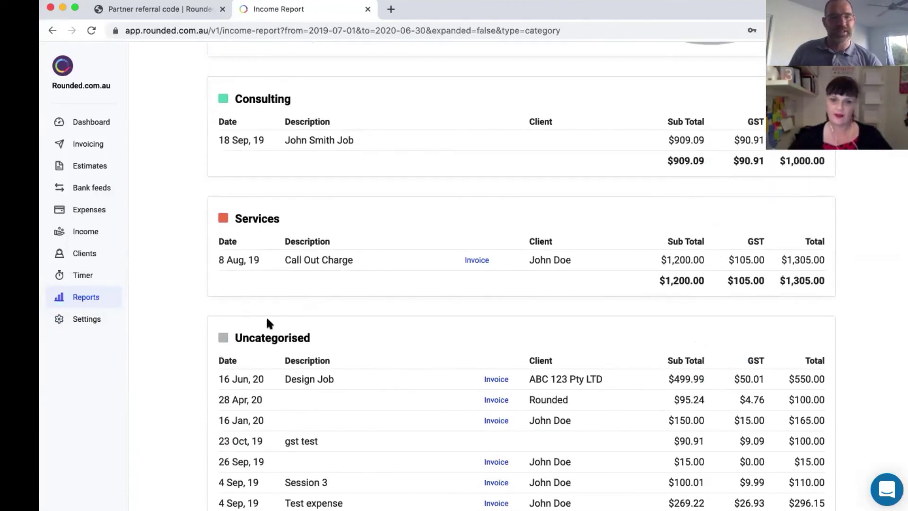
pyautogui.moveTo(235, 338); pyautogui.dragTo(334, 345)
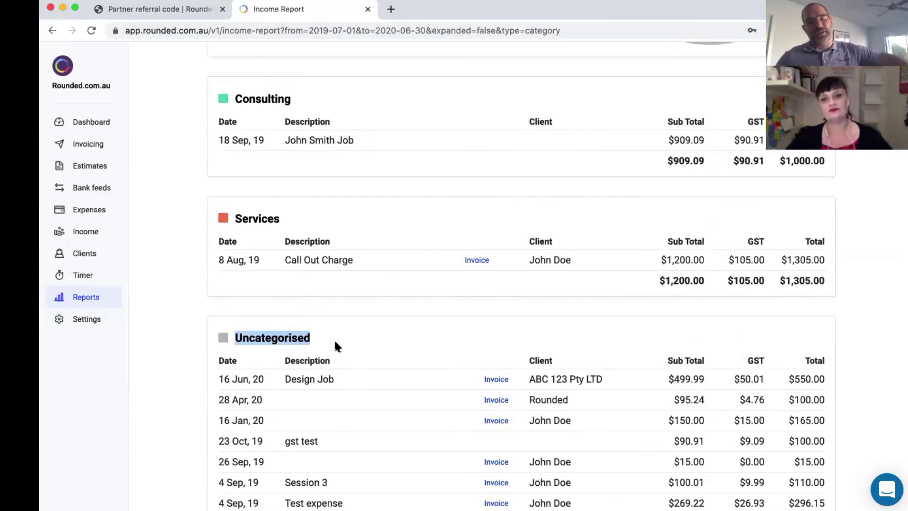
pyautogui.scroll(-3, 335, 341)
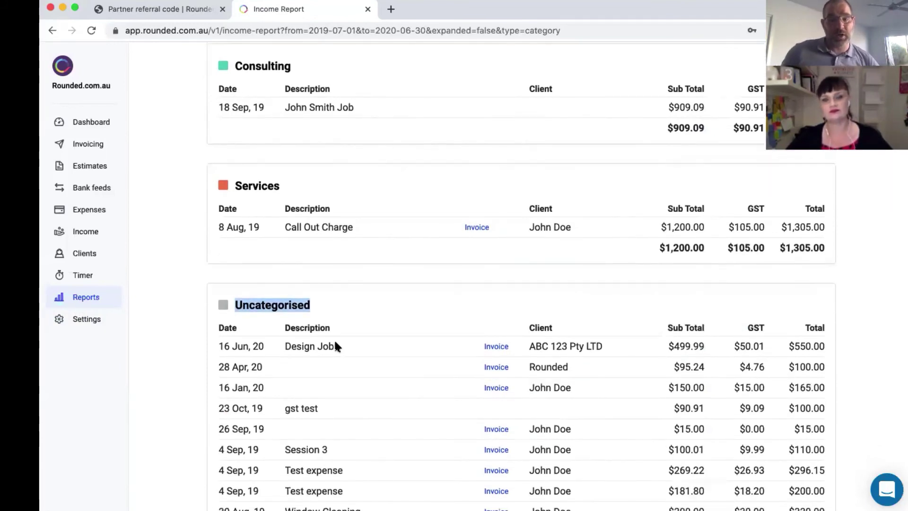
pyautogui.scroll(-6, 335, 345)
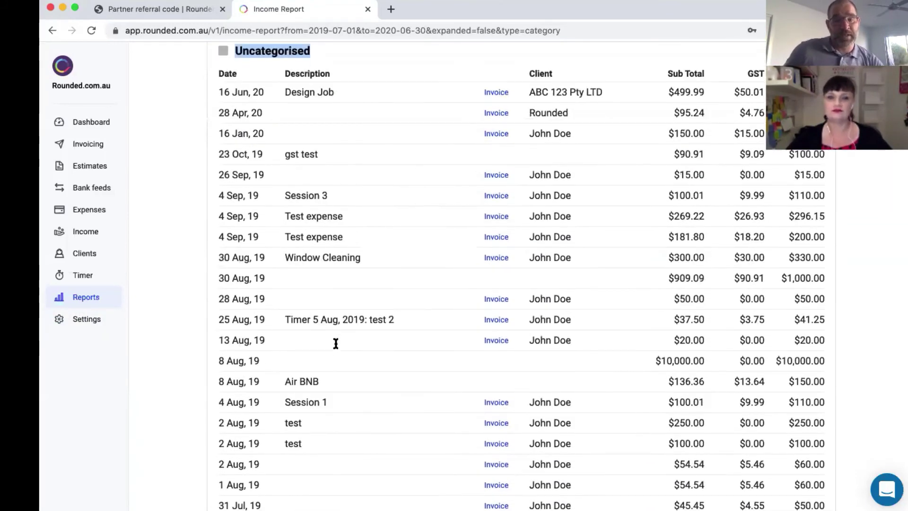
# Open the Profit and loss report, check its period options, and highlight the profit figure for this financial year
pyautogui.moveTo(76, 299)
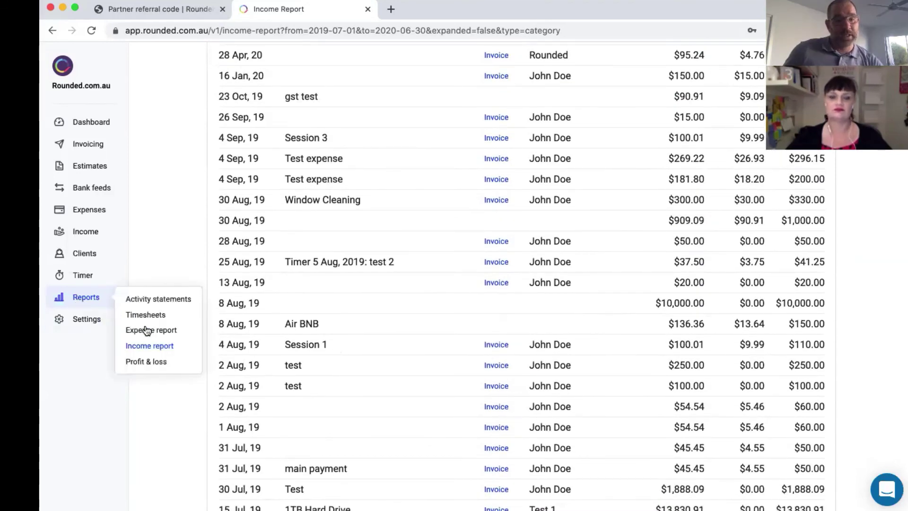
pyautogui.click(146, 362)
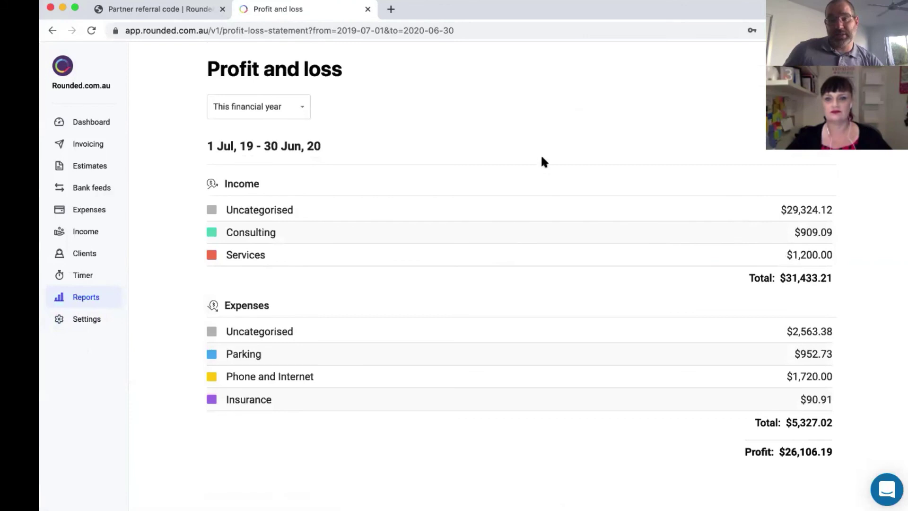
pyautogui.click(296, 109)
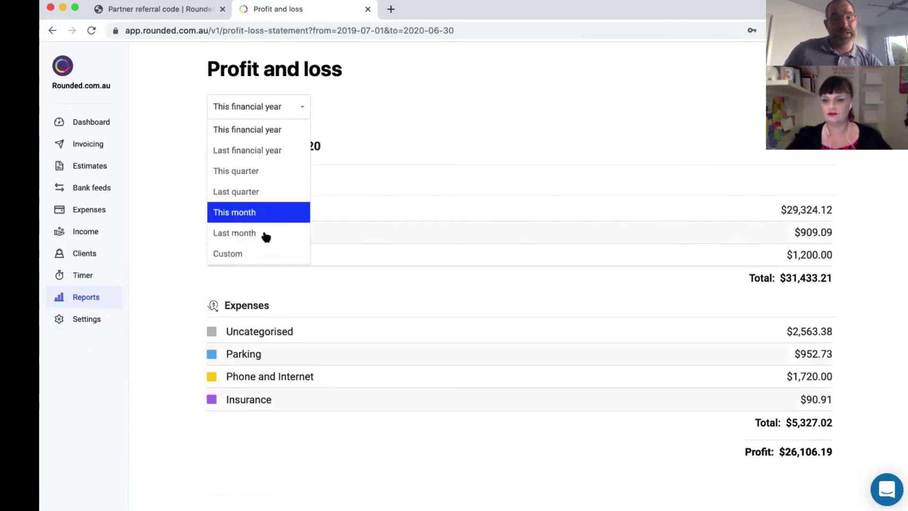
pyautogui.click(304, 105)
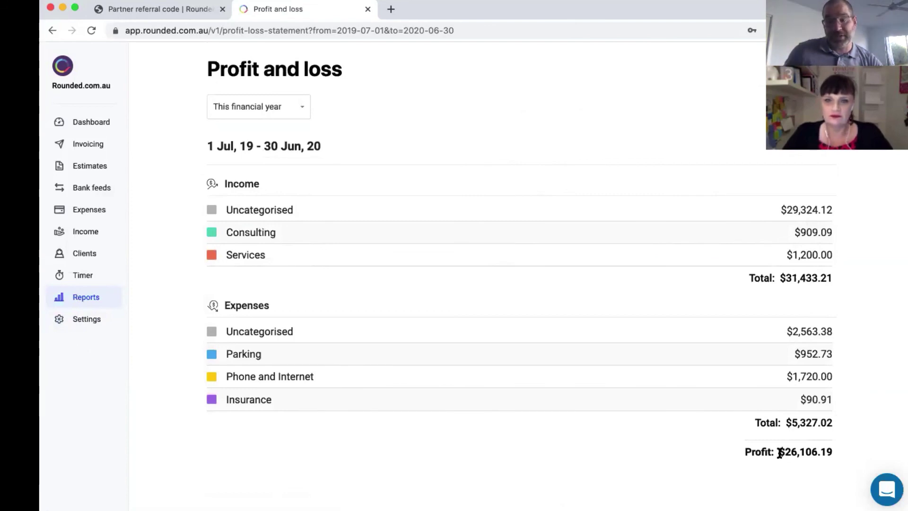
pyautogui.moveTo(778, 452); pyautogui.dragTo(834, 450)
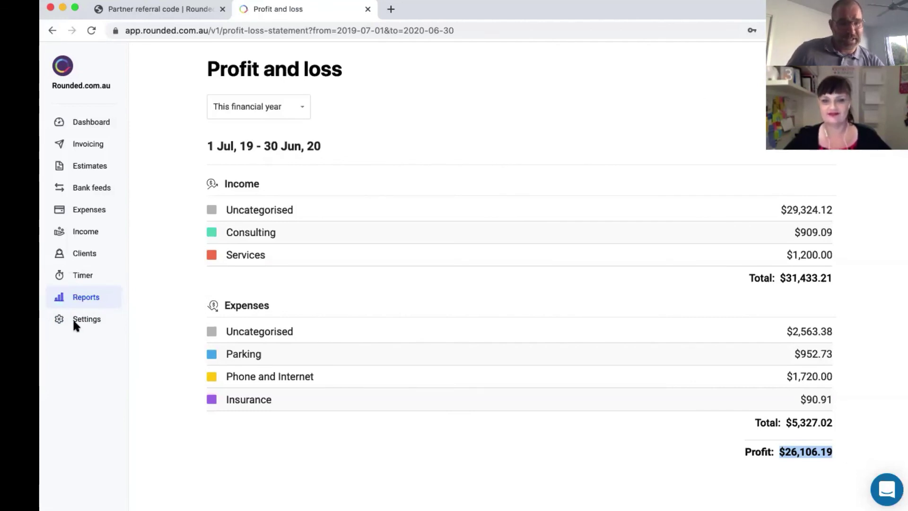
# Open the email notification settings and switch the accountant sign-in notification off and back on
pyautogui.click(91, 323)
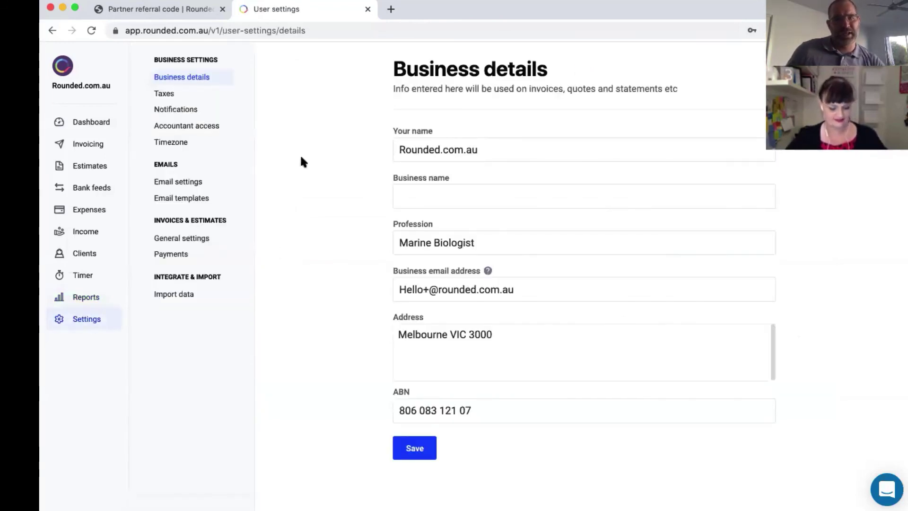
pyautogui.click(176, 108)
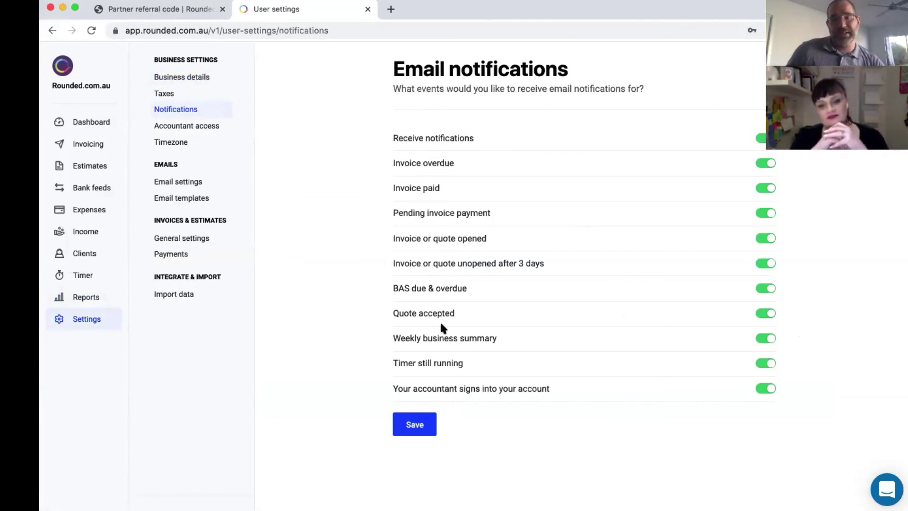
pyautogui.click(771, 391)
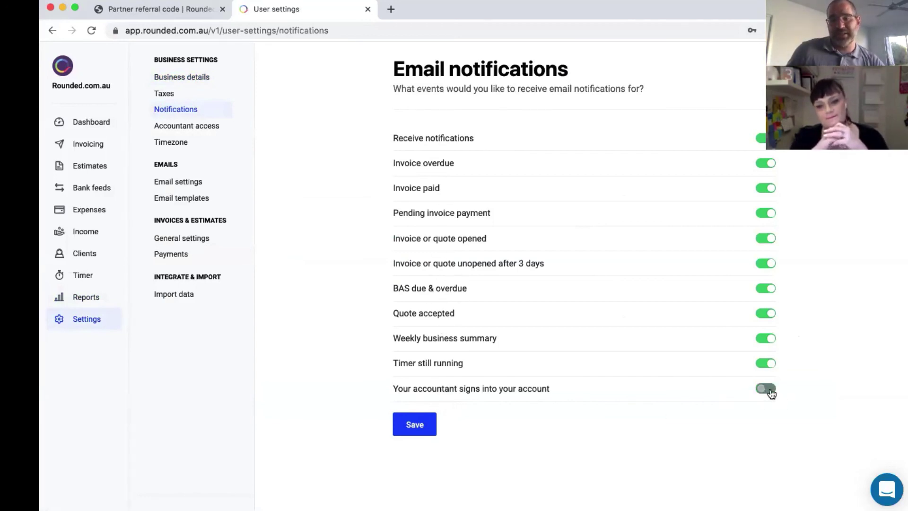
pyautogui.click(769, 389)
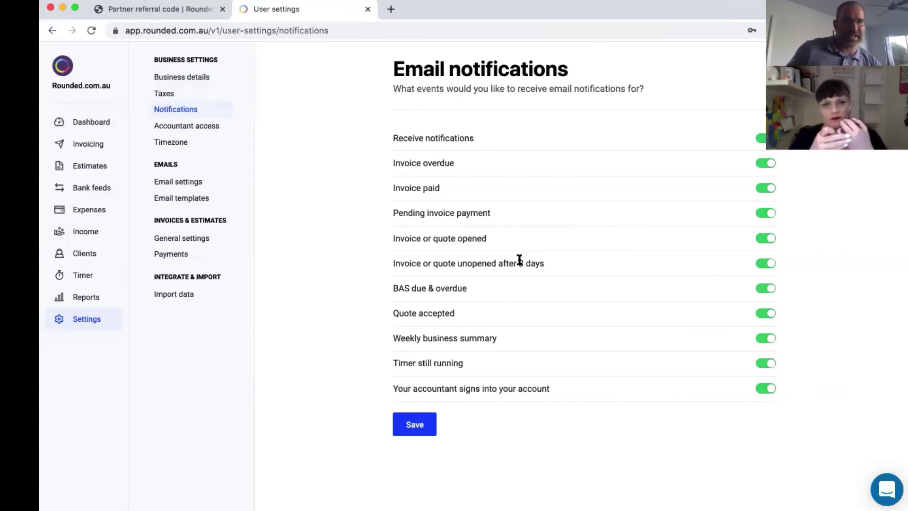
# Open the accountant access settings and toggle the permission to edit data on and off to inspect the bank feed and GST options
pyautogui.click(212, 126)
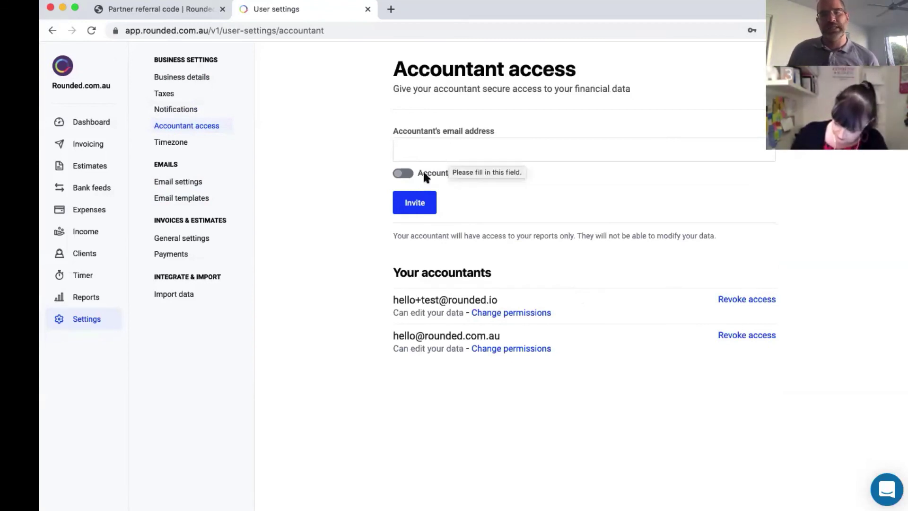
pyautogui.click(410, 175)
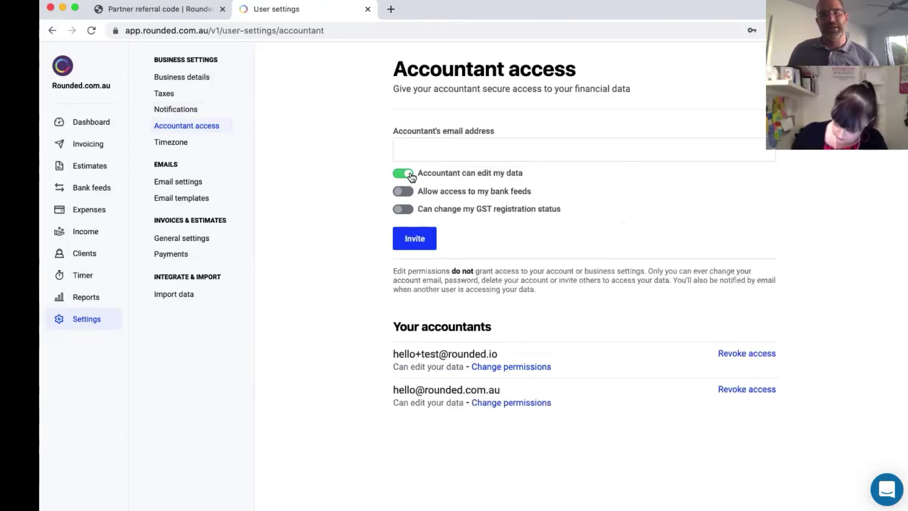
pyautogui.click(410, 175)
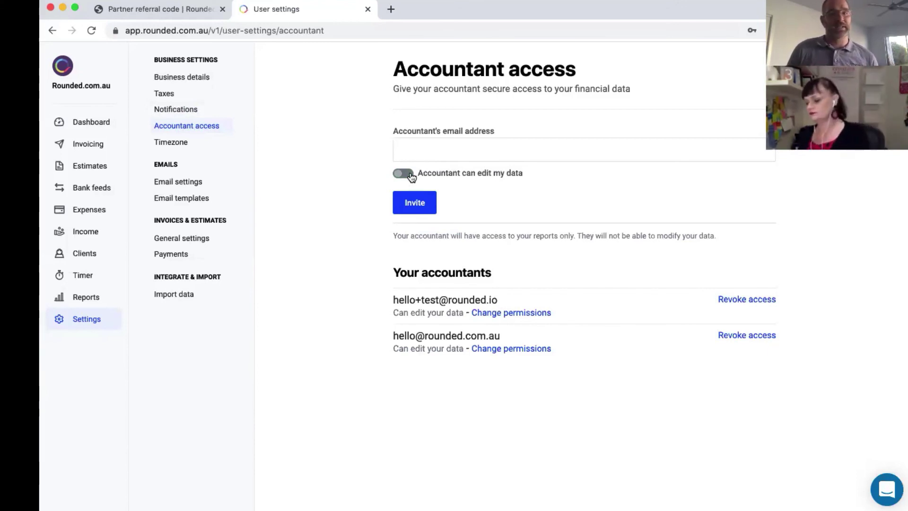
pyautogui.click(411, 175)
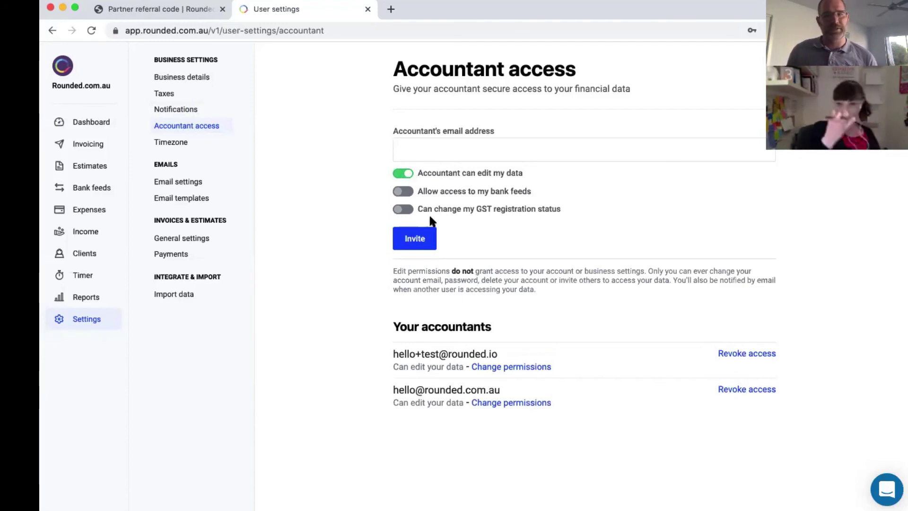
pyautogui.click(397, 175)
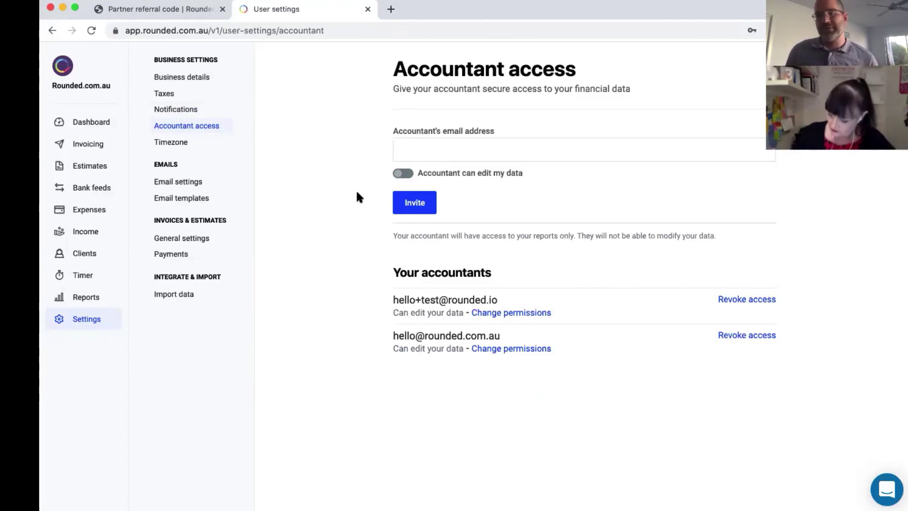
# View the timezone setting, then open the email settings and highlight the options for sending via Rounded and via Gmail or G Suite
pyautogui.click(185, 142)
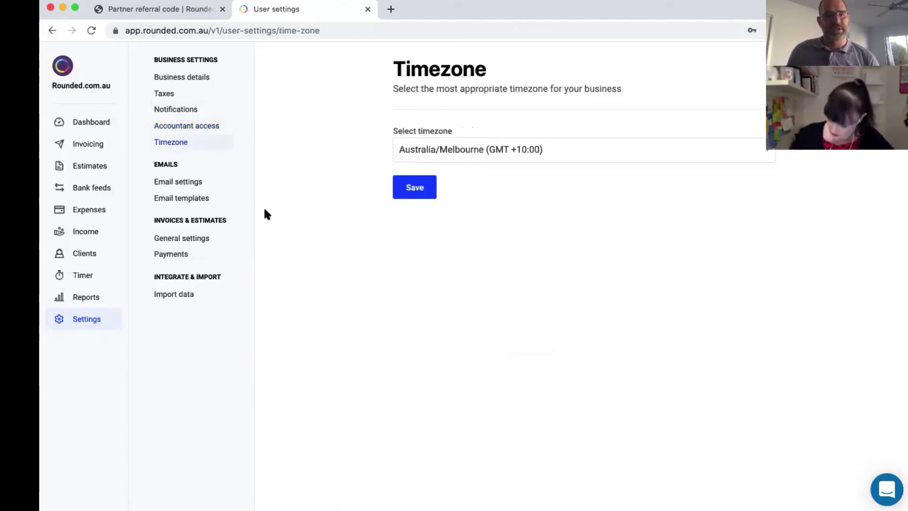
pyautogui.click(166, 182)
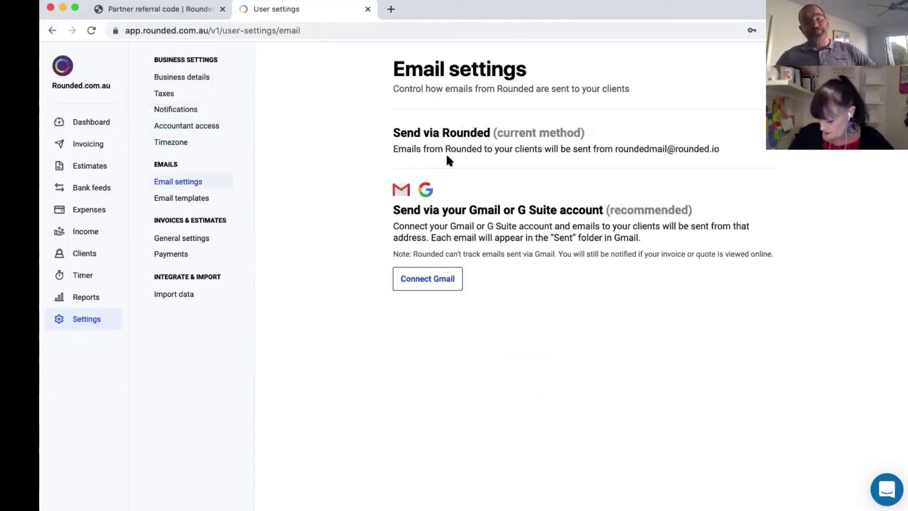
pyautogui.moveTo(392, 132); pyautogui.dragTo(593, 149)
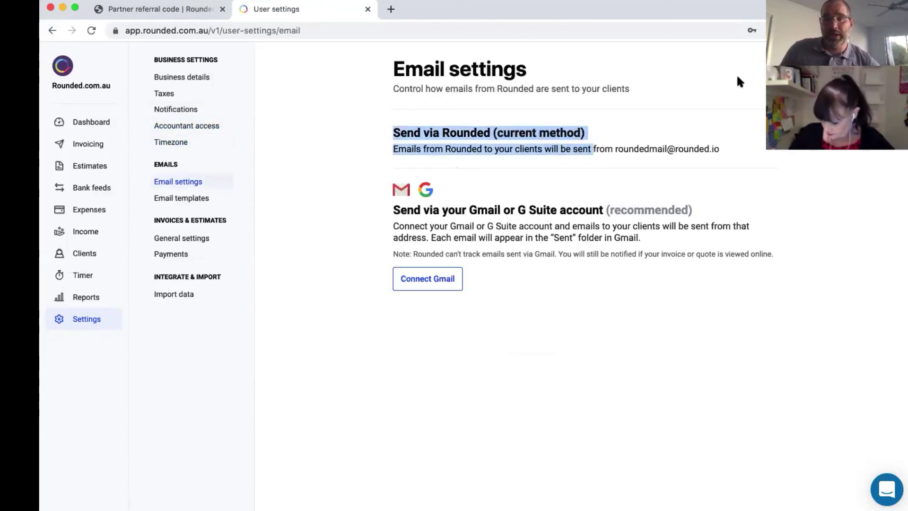
pyautogui.click(627, 155)
pyautogui.moveTo(614, 149); pyautogui.dragTo(740, 150)
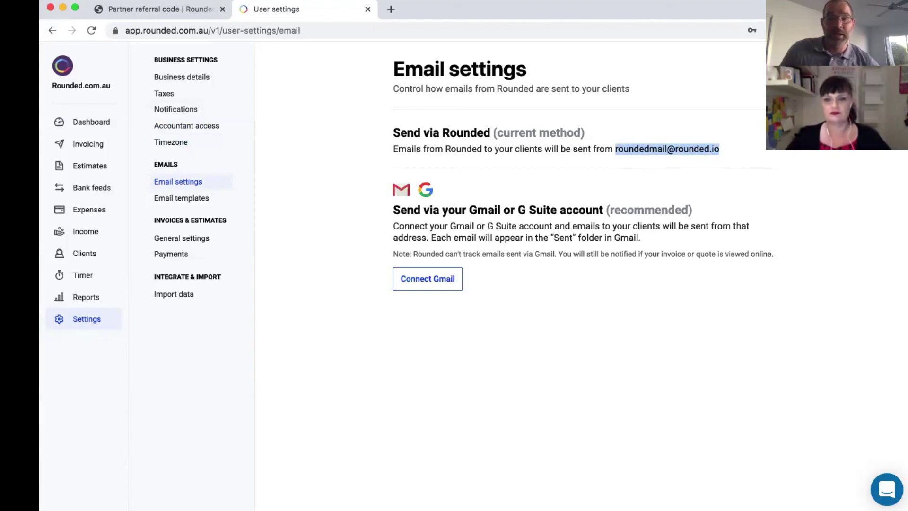
pyautogui.click(483, 214)
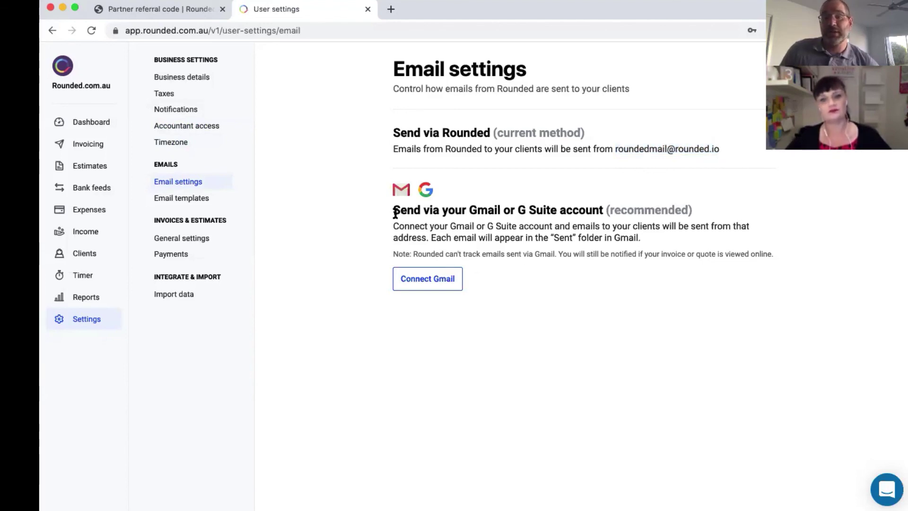
pyautogui.moveTo(392, 210); pyautogui.dragTo(694, 208)
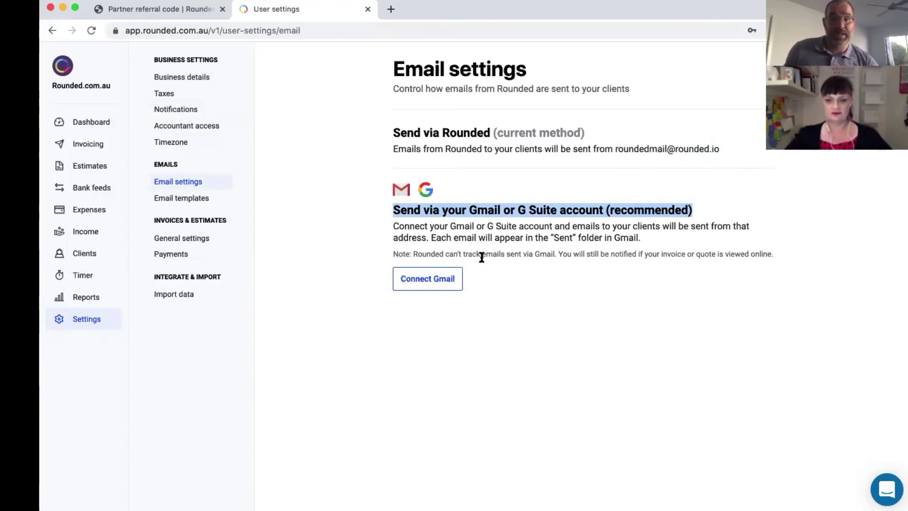
# Open the invoice email template and inspect the data fields that can be inserted into its subject and body
pyautogui.click(170, 199)
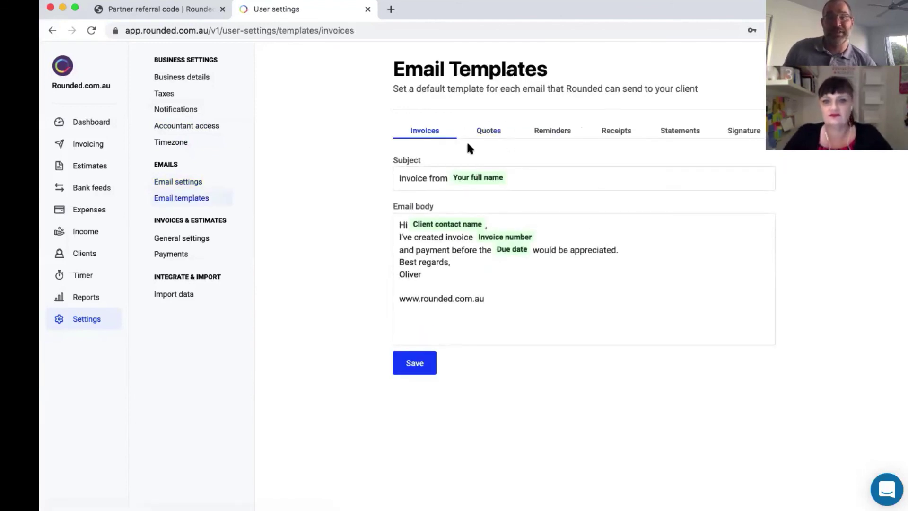
pyautogui.click(469, 178)
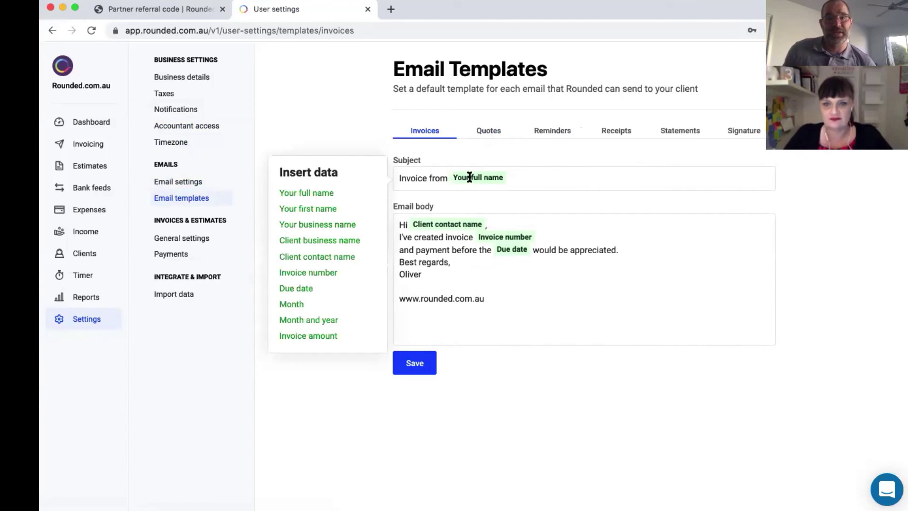
pyautogui.click(452, 225)
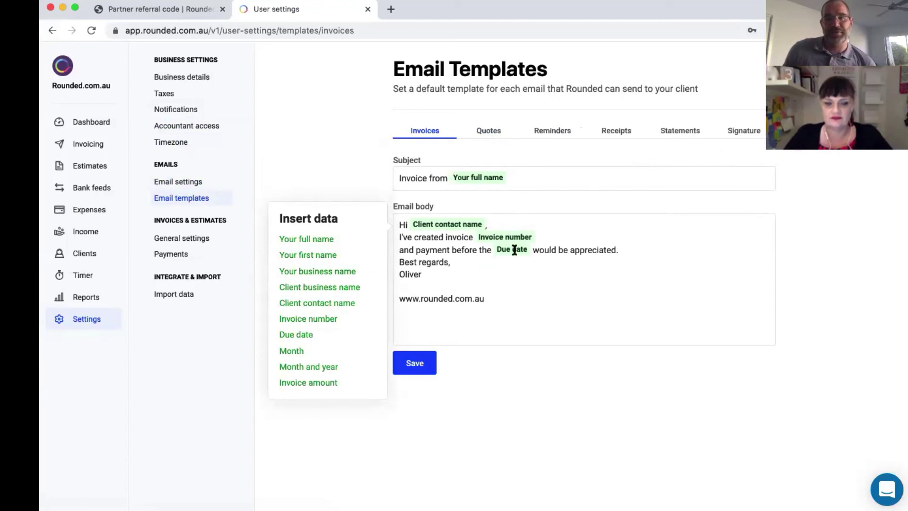
pyautogui.click(521, 179)
pyautogui.click(479, 139)
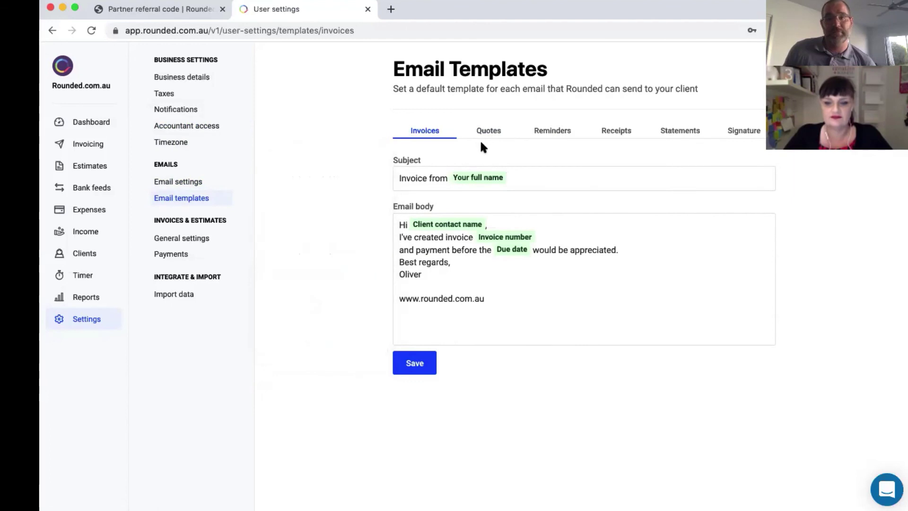
# Look through the quote, reminder, receipt, statement and signature email templates, and check the signature's image insertion option
pyautogui.click(486, 134)
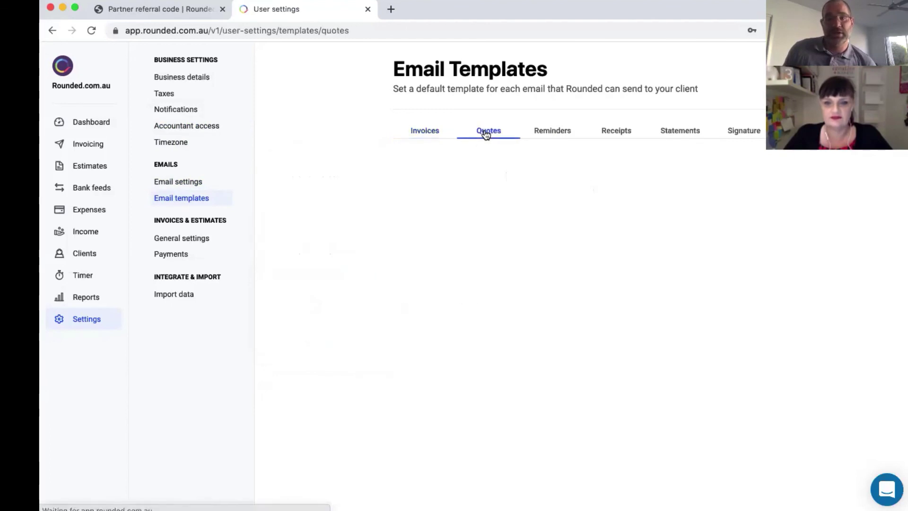
pyautogui.click(554, 131)
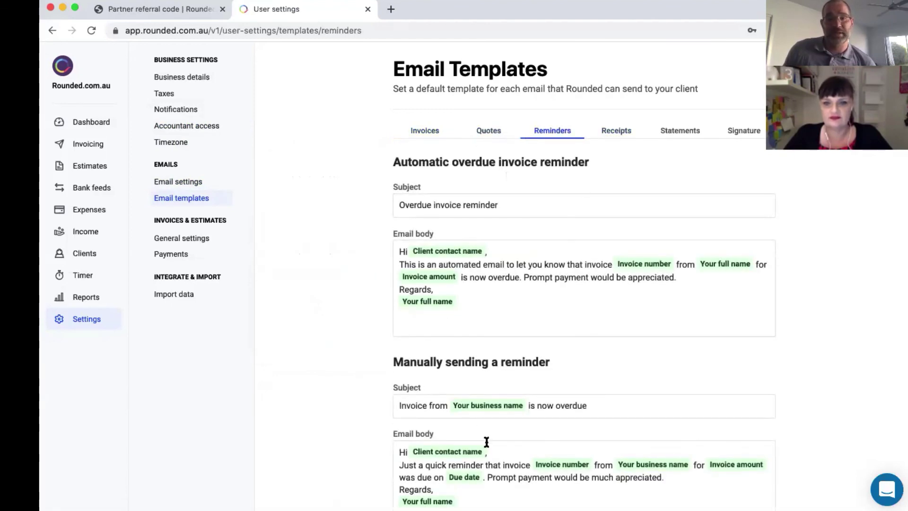
pyautogui.click(623, 134)
pyautogui.click(690, 136)
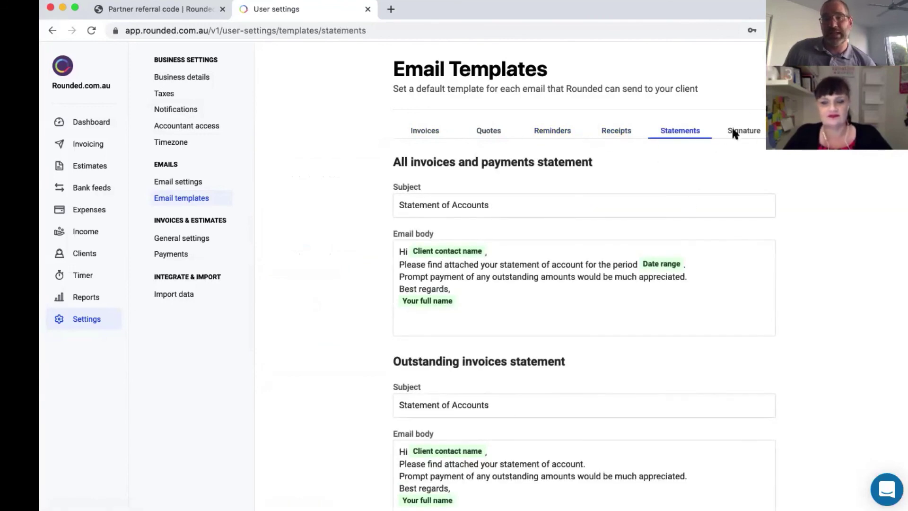
pyautogui.click(745, 128)
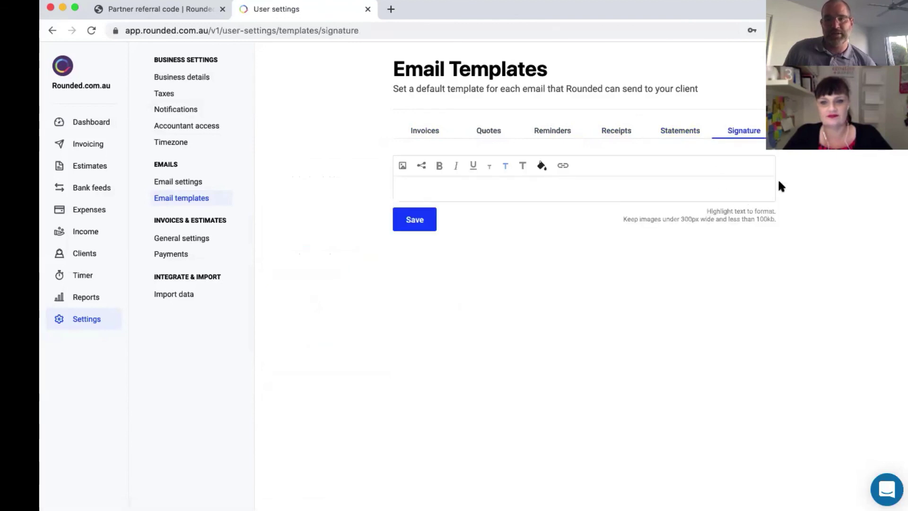
pyautogui.click(402, 165)
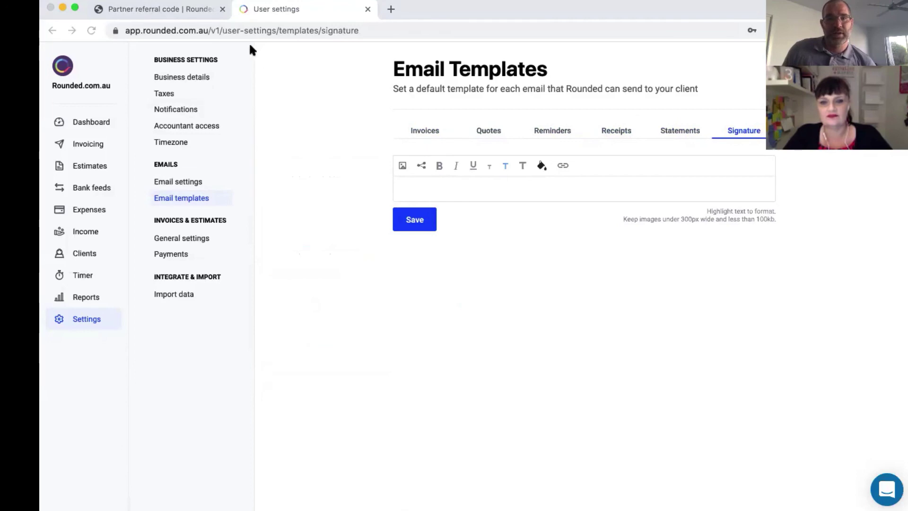
pyautogui.click(576, 456)
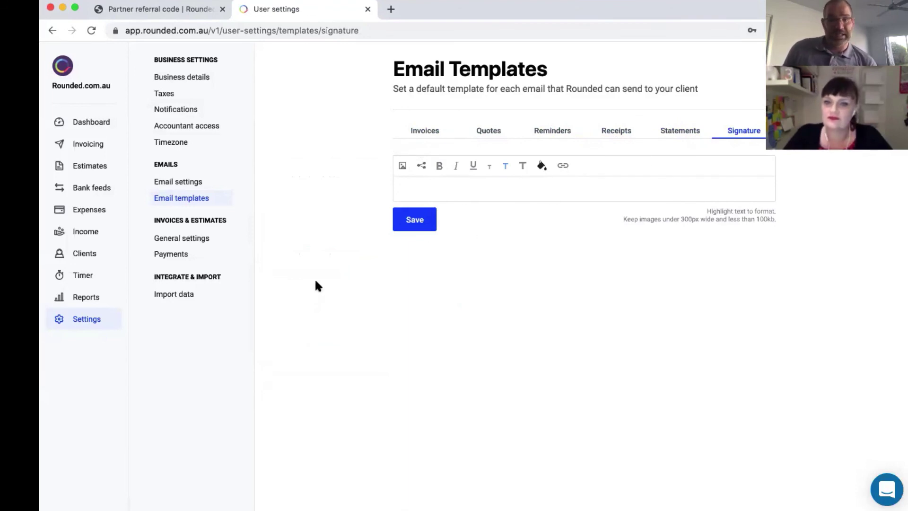
# Open the general invoice and estimate settings, highlight the numbering system and tracked time options, and read through the invoice footer template
pyautogui.click(199, 237)
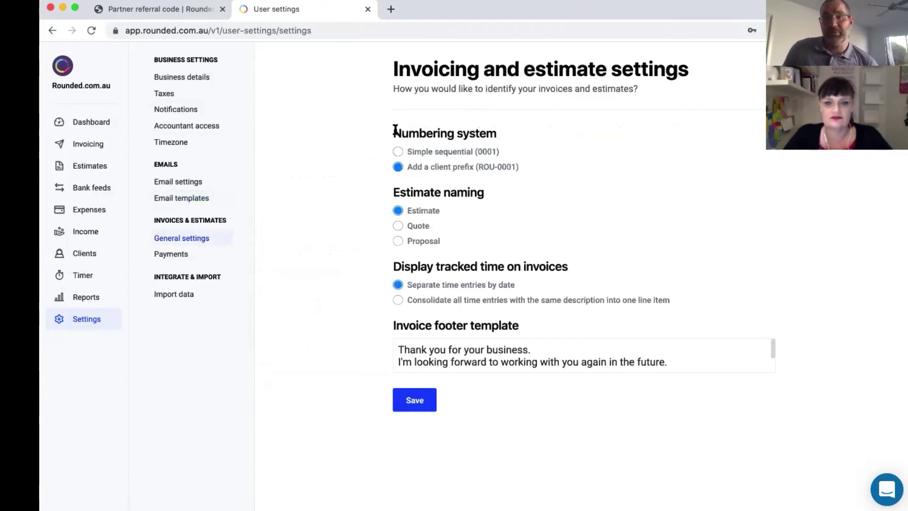
pyautogui.moveTo(391, 132); pyautogui.dragTo(551, 173)
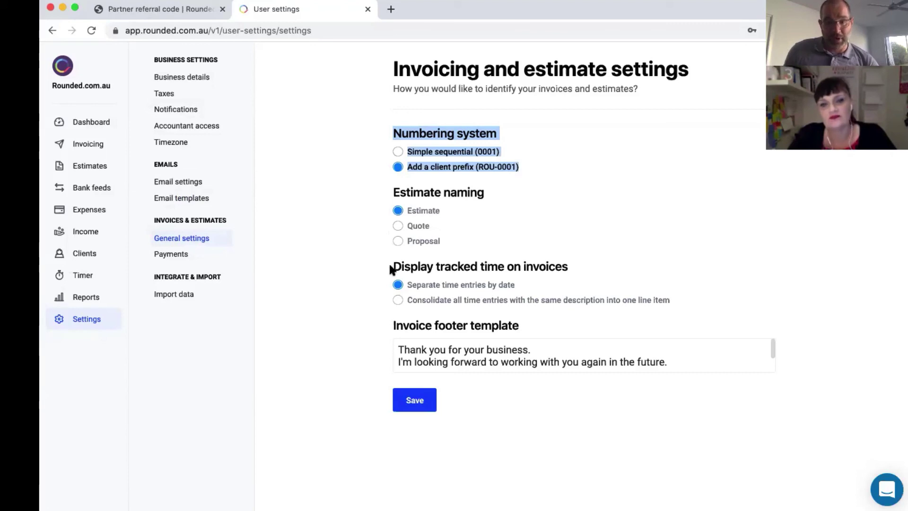
pyautogui.moveTo(392, 268); pyautogui.dragTo(675, 313)
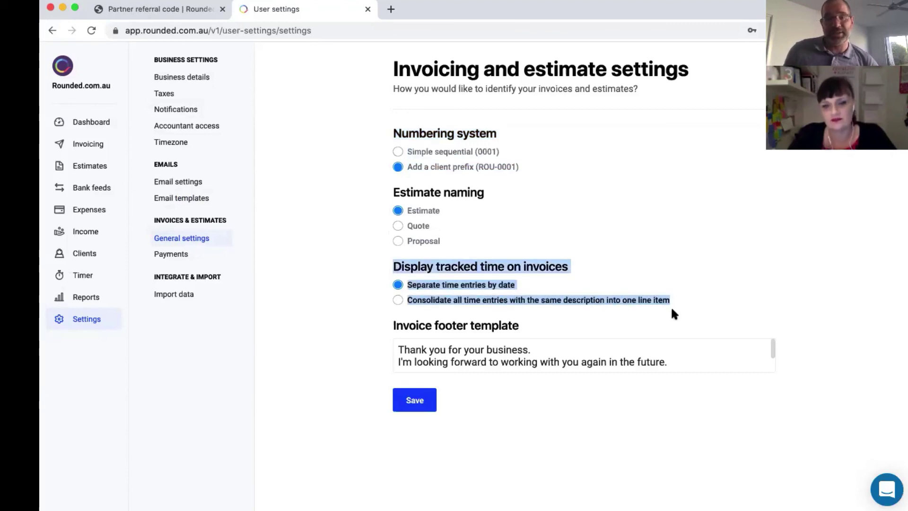
pyautogui.scroll(-2, 507, 356)
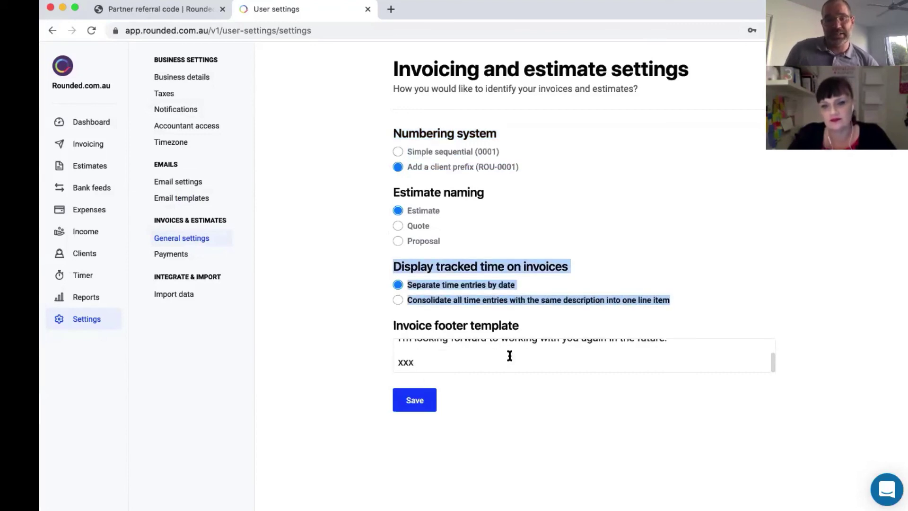
pyautogui.scroll(2, 509, 356)
# Review the default payment terms, bank details and online payment options in the payment settings, and open the data import settings
pyautogui.click(167, 256)
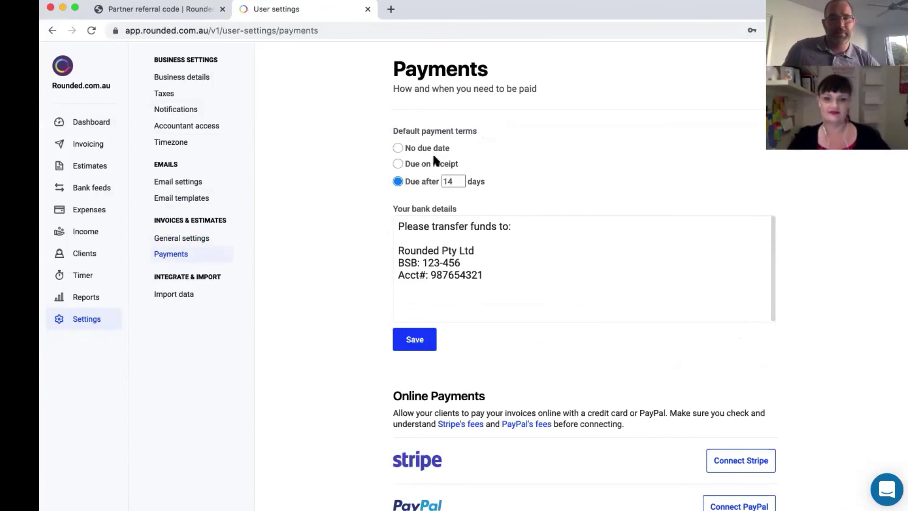
pyautogui.scroll(-1, 500, 314)
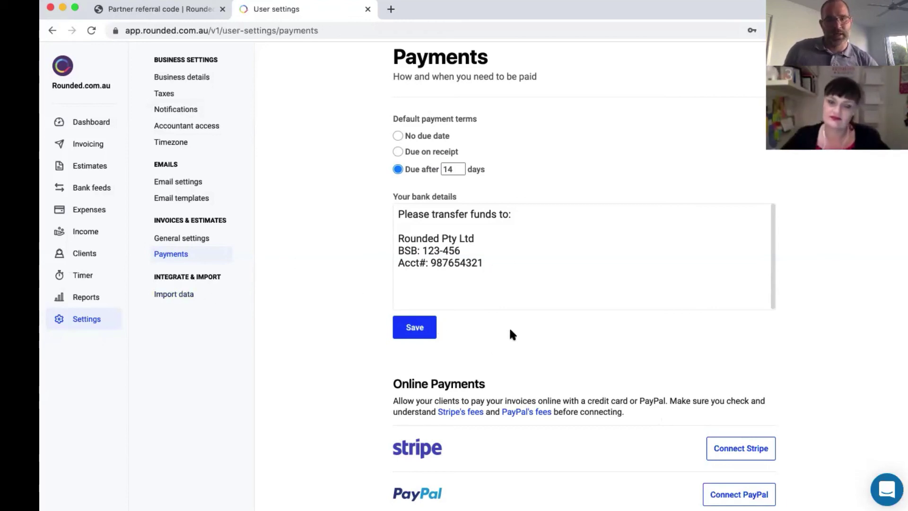
pyautogui.click(161, 297)
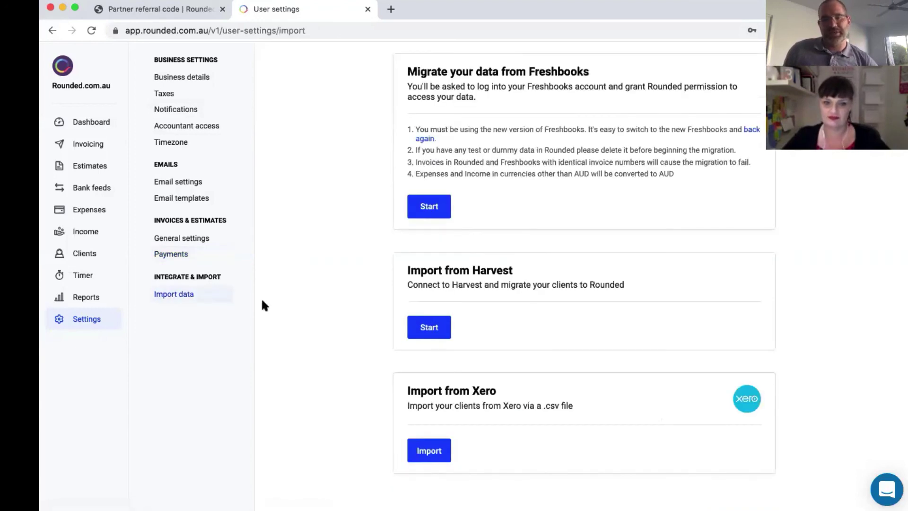